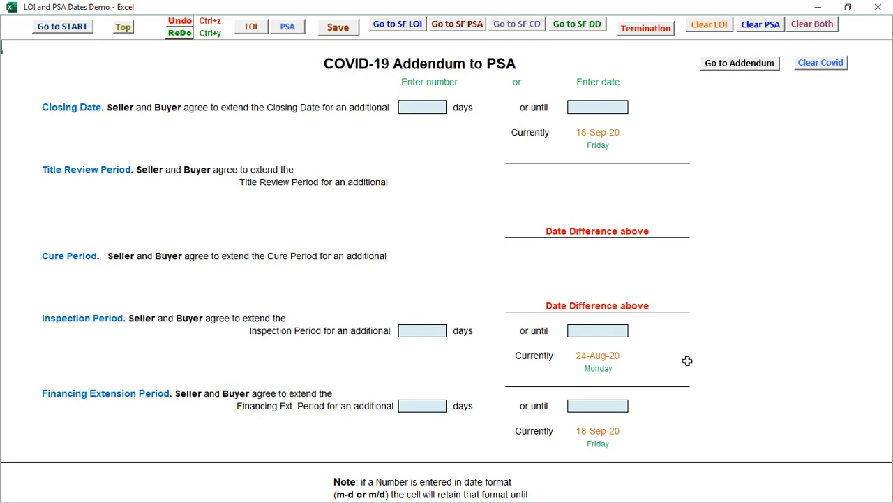
Enter the word "ten" as the Earnest money day count in the LOI dates sheet.
{"action": "left_click", "coordinate": [251, 26]}
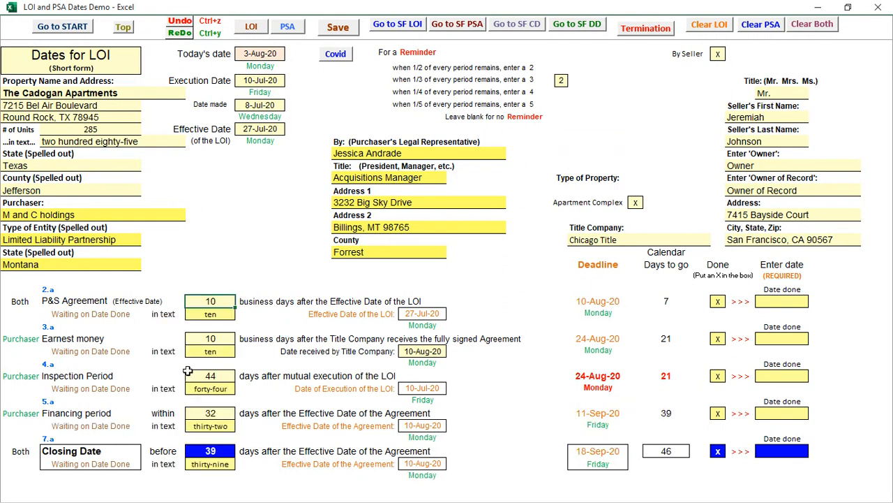
{"action": "left_click", "coordinate": [212, 412]}
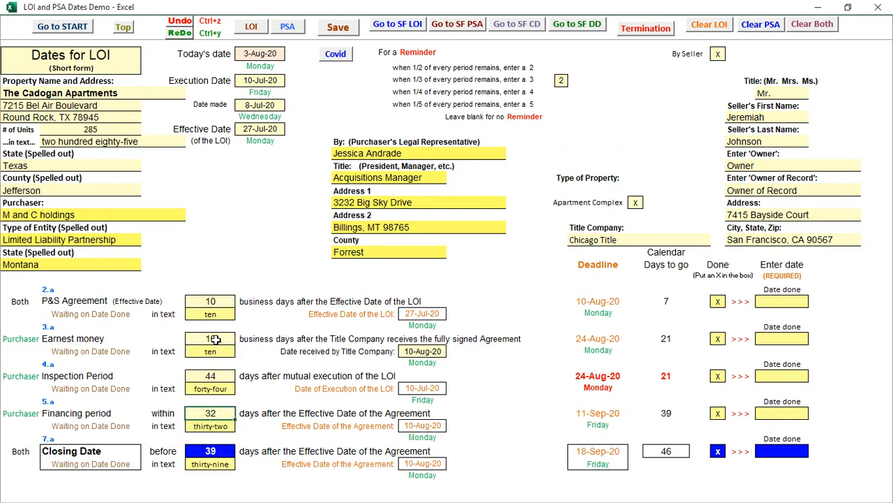
{"action": "left_click", "coordinate": [213, 338]}
{"action": "type", "text": "ten"}
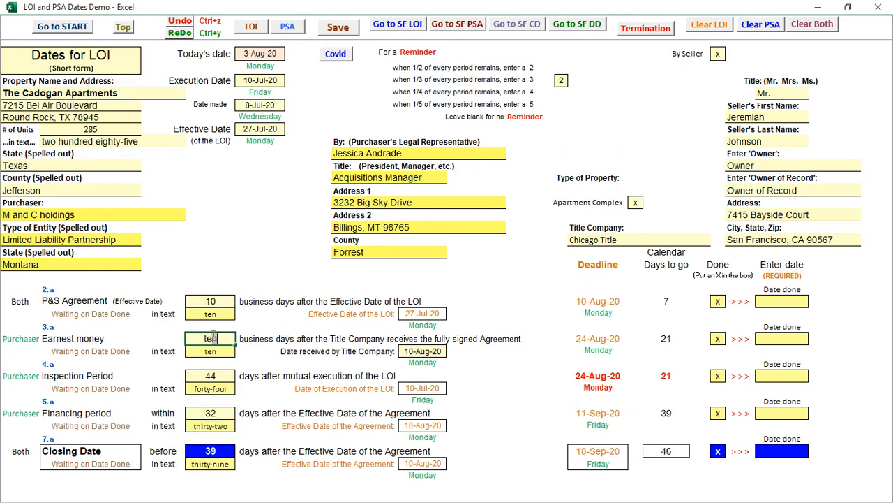
{"action": "left_click", "coordinate": [286, 381]}
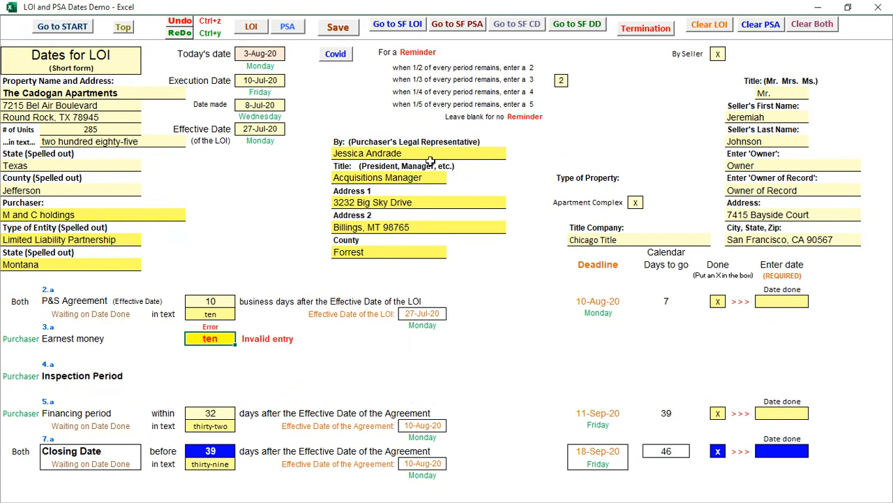
View the short-form LOI, the Purchase and Sale Agreement and the Termination document in turn.
{"action": "left_click", "coordinate": [402, 25]}
{"action": "left_click", "coordinate": [772, 46]}
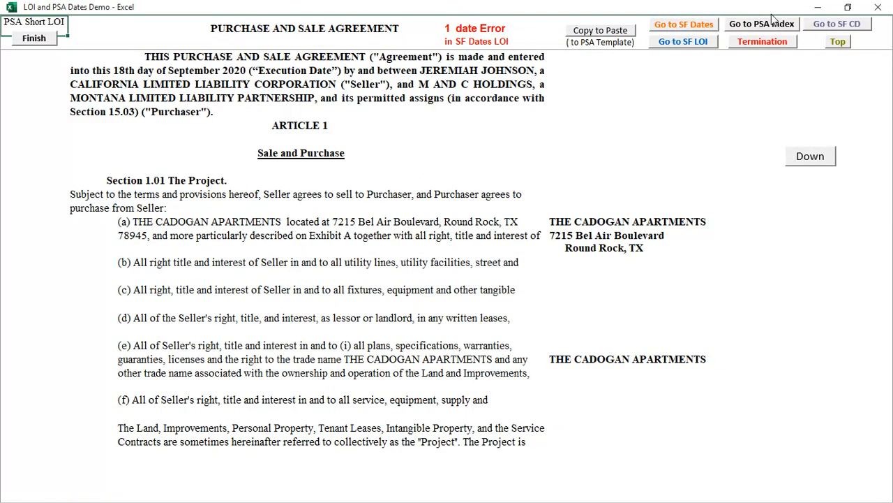
{"action": "left_click", "coordinate": [762, 42]}
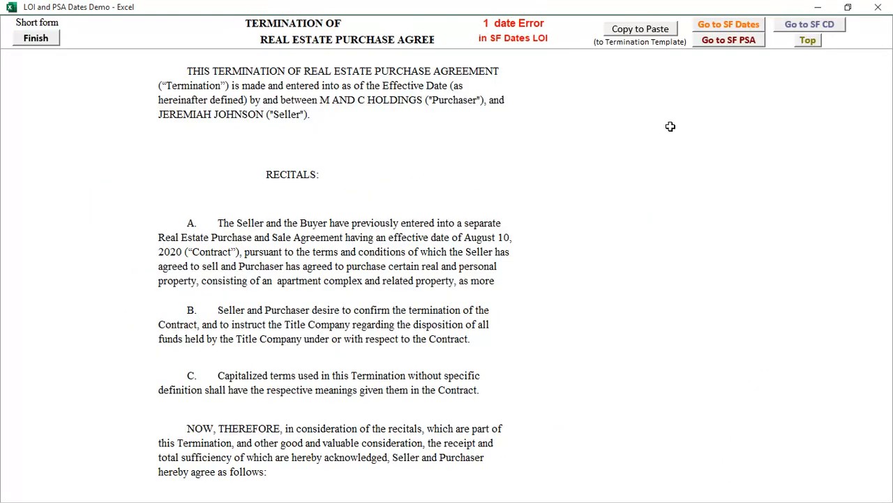
Open the short-form Critical Dates Timeline and review it from the Date of Execution down to the Closing Date.
{"action": "left_click", "coordinate": [824, 27]}
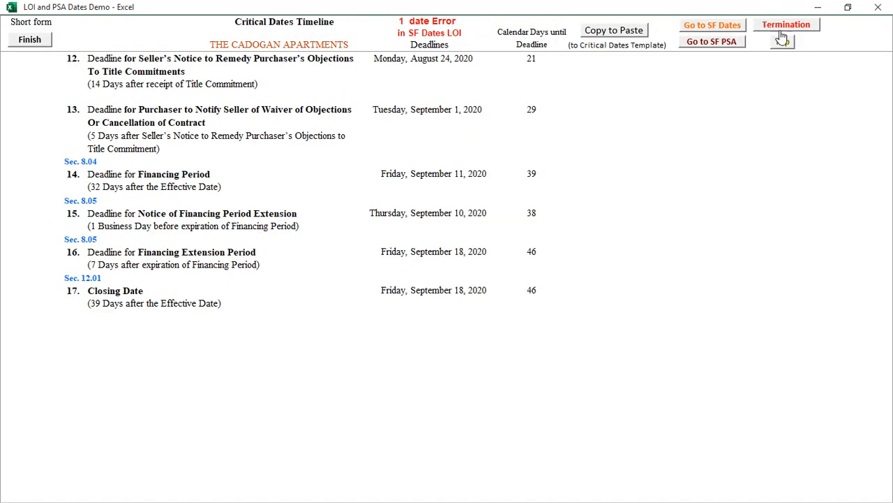
{"action": "left_click", "coordinate": [782, 42]}
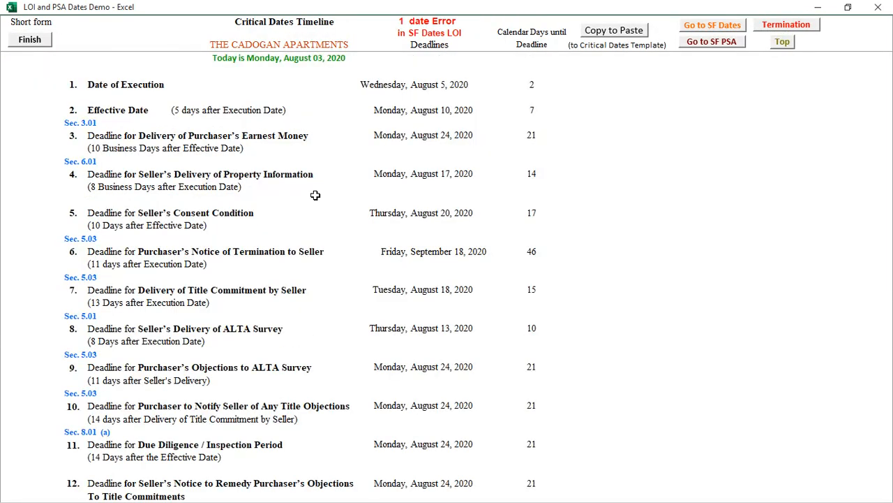
{"action": "scroll", "coordinate": [461, 240], "scroll_direction": "down", "scroll_amount": 3}
{"action": "scroll", "coordinate": [462, 240], "scroll_direction": "down", "scroll_amount": 7}
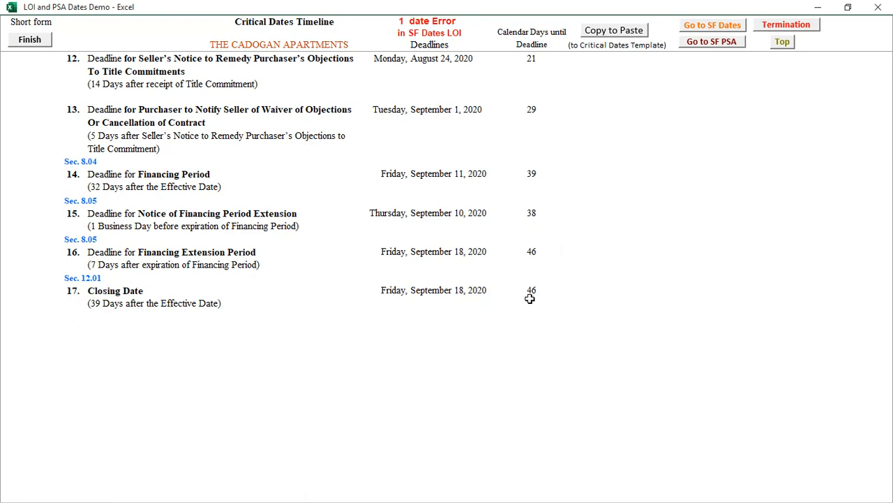
Return to the LOI dates sheet, then view the COVID-19 Addendum entries and the workbook's start page.
{"action": "left_click", "coordinate": [709, 25]}
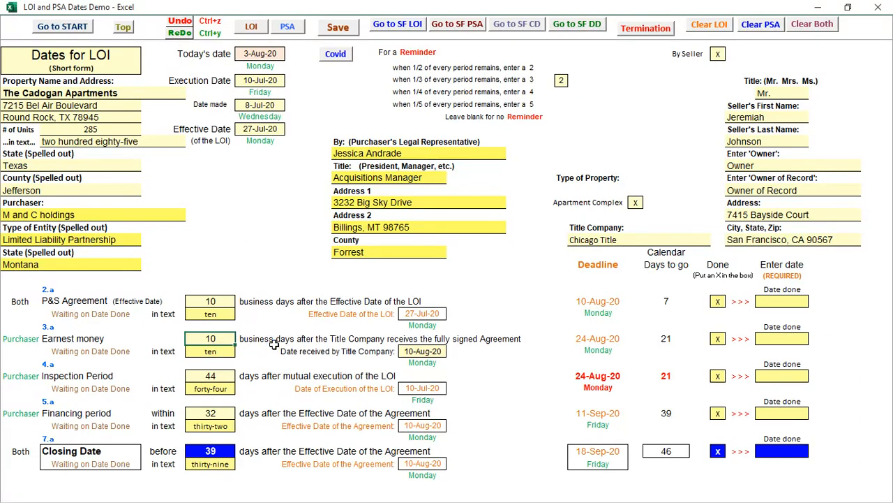
{"action": "left_click", "coordinate": [338, 55]}
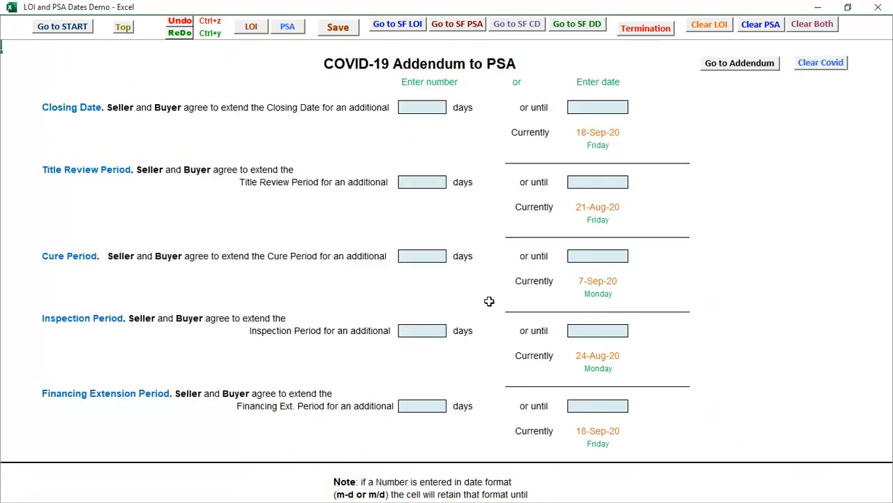
{"action": "left_click", "coordinate": [62, 27]}
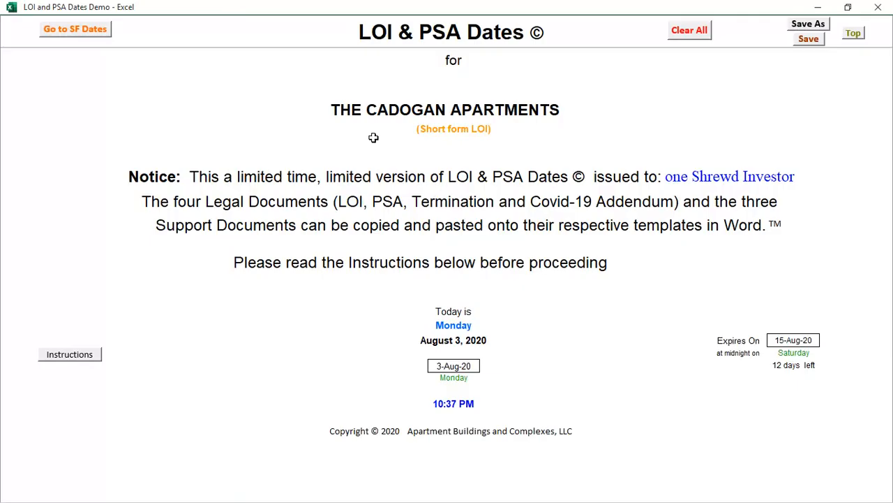
Extend the Closing Date by 1 day in the COVID-19 Addendum to PSA.
{"action": "left_click", "coordinate": [90, 31]}
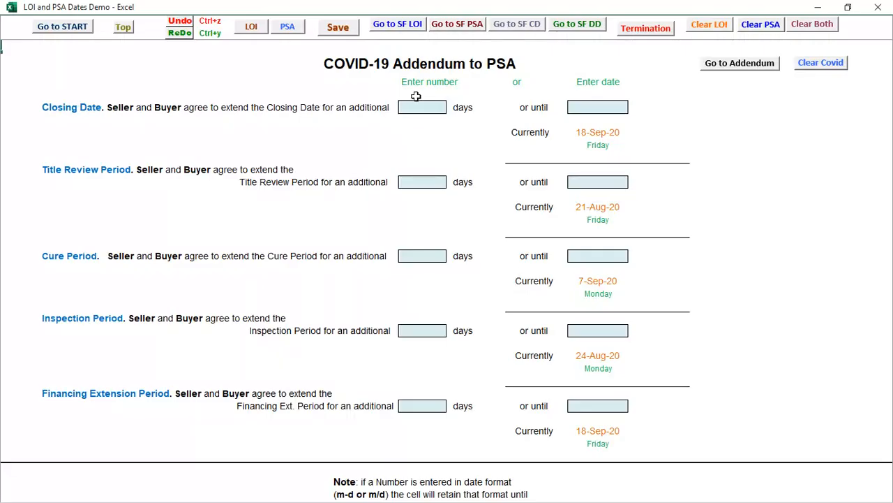
{"action": "left_click", "coordinate": [419, 107]}
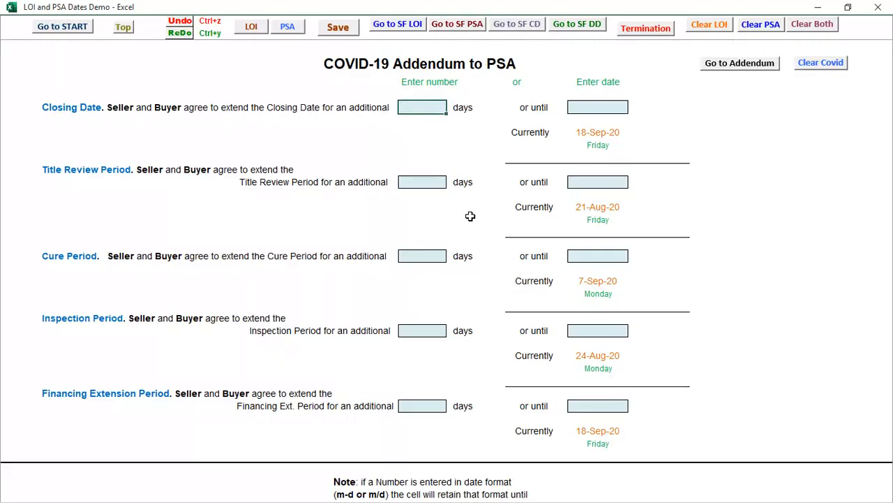
{"action": "type", "text": "1"}
{"action": "key", "text": "Return"}
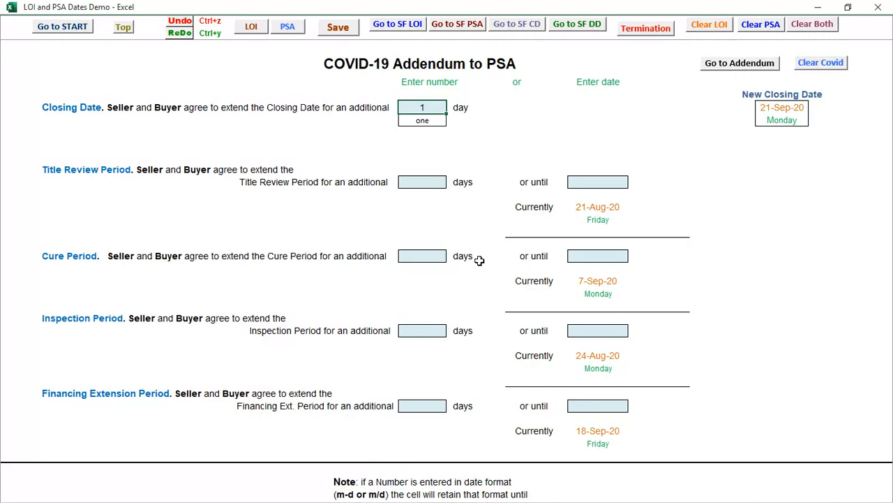
Check the start page, then clear the Closing Date extension in the COVID-19 Addendum.
{"action": "left_click", "coordinate": [75, 28]}
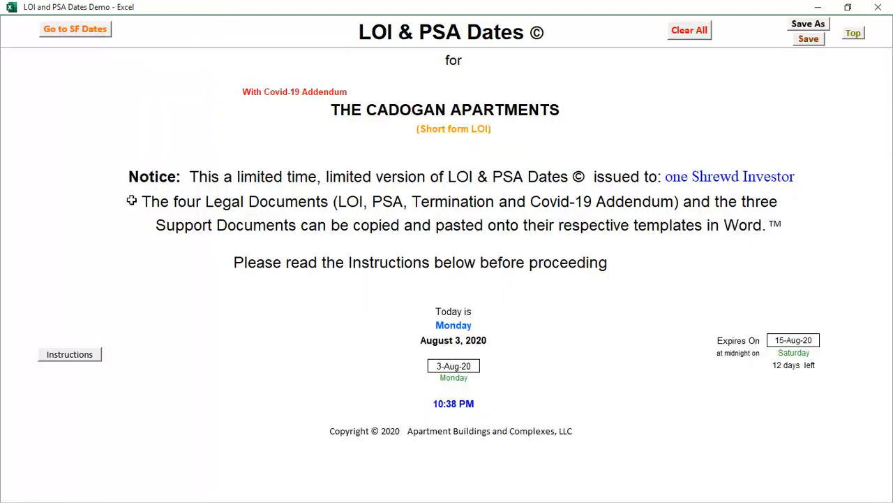
{"action": "left_click", "coordinate": [74, 31]}
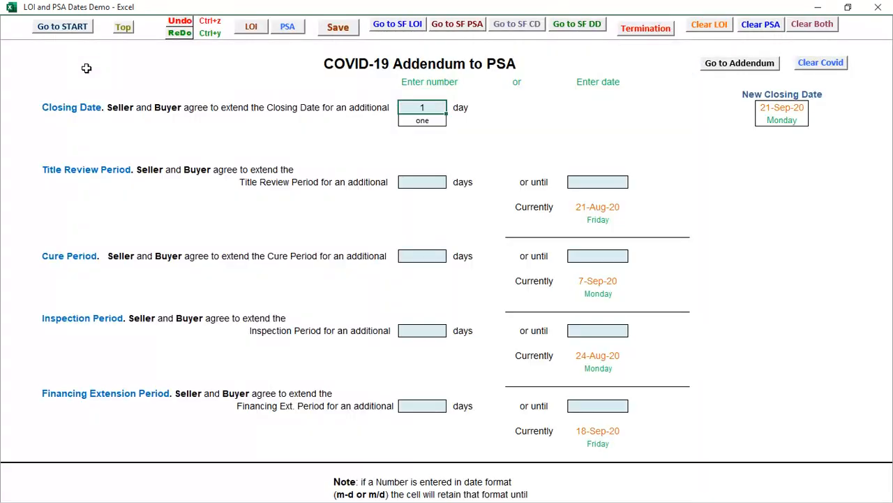
{"action": "key", "text": "Delete"}
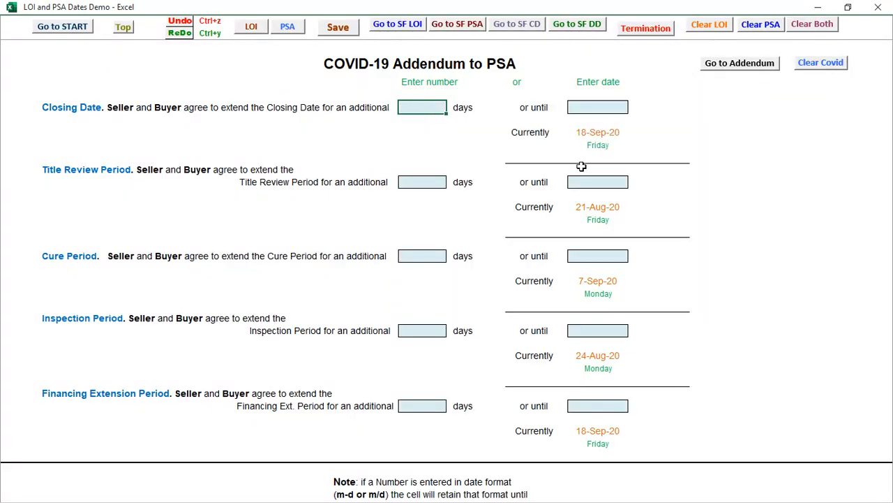
Open the short-form LOI from the LOI dates sheet and copy the letter for the LOI template.
{"action": "left_click", "coordinate": [254, 28]}
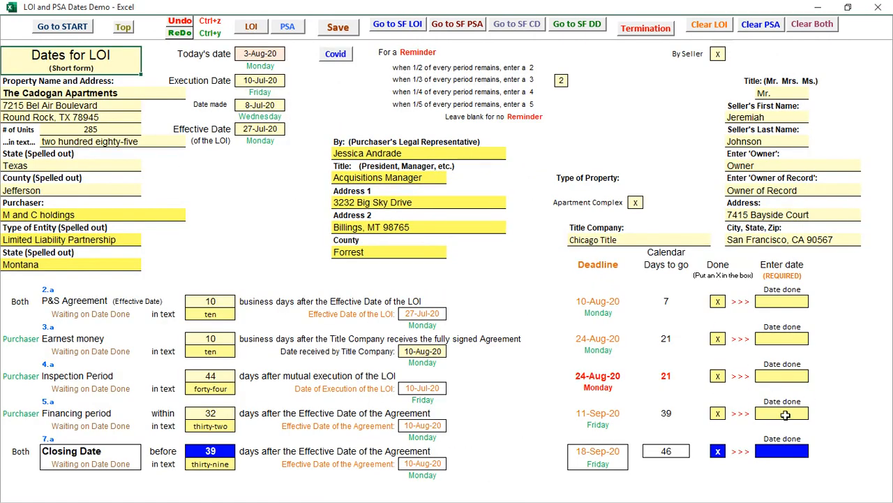
{"action": "left_click", "coordinate": [397, 24]}
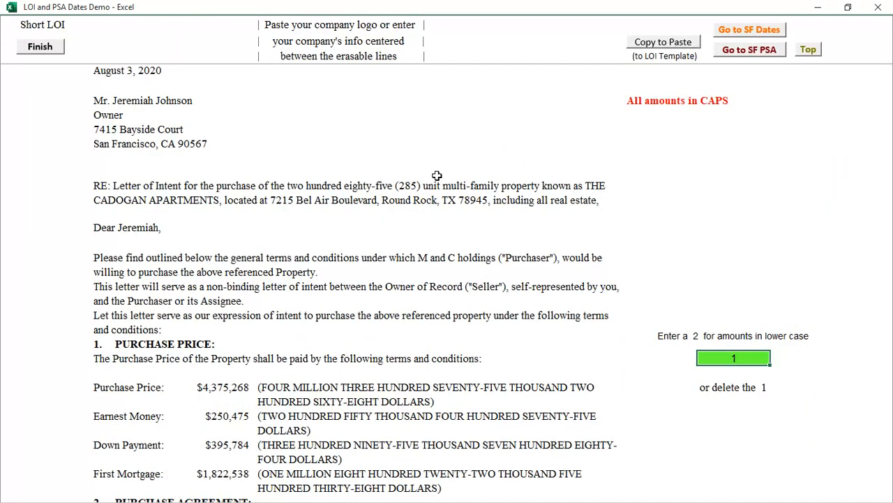
{"action": "left_click", "coordinate": [659, 42]}
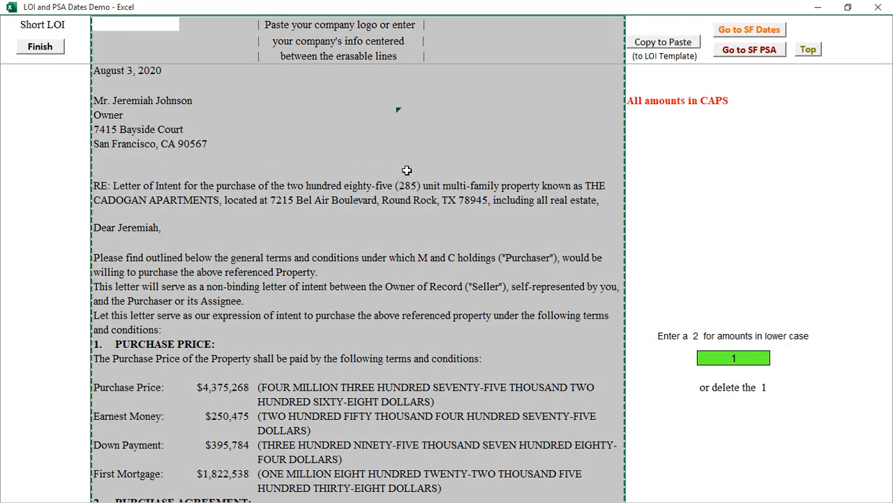
Switch to the LOI Template document in Word and paste the copied letter into the blank page.
{"action": "key", "text": "alt+Tab"}
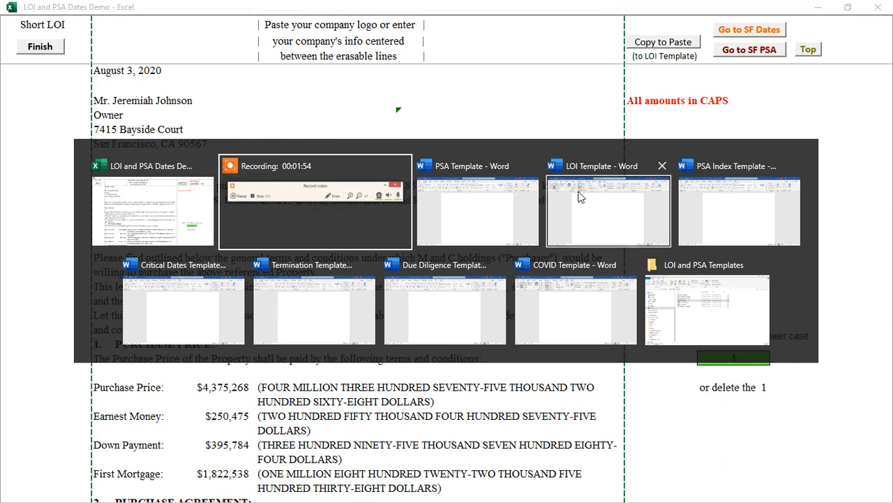
{"action": "key", "text": "alt+Tab"}
{"action": "key", "text": "alt+Tab"}
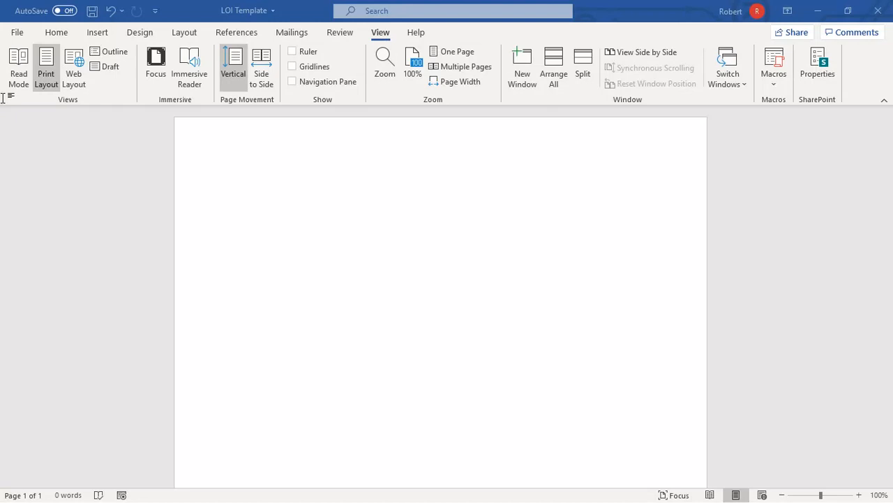
{"action": "key", "text": "alt+Tab"}
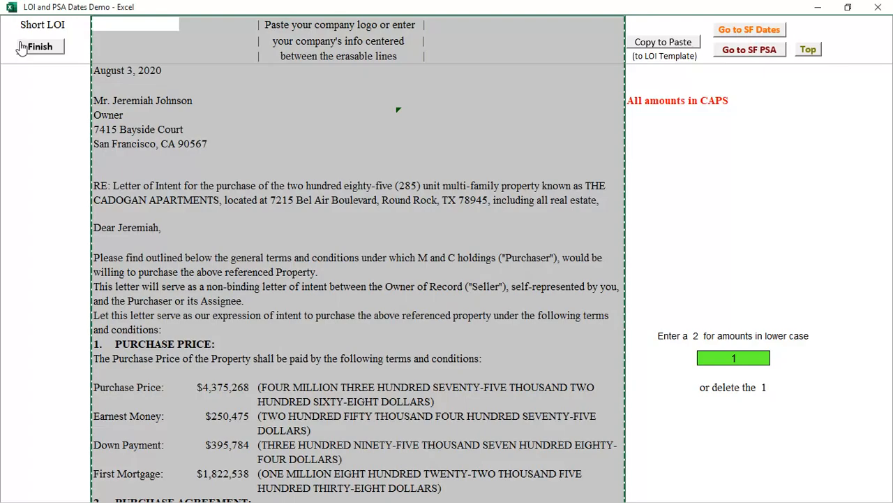
{"action": "key", "text": "alt+Tab"}
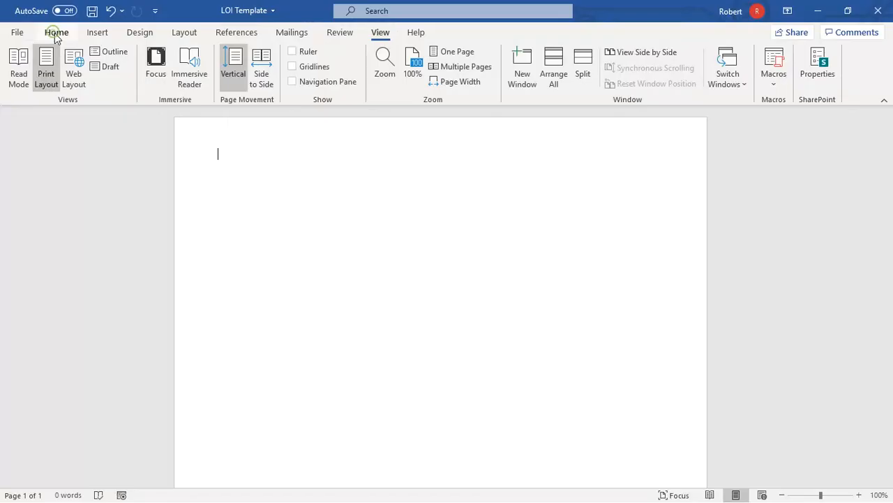
{"action": "left_click", "coordinate": [56, 34]}
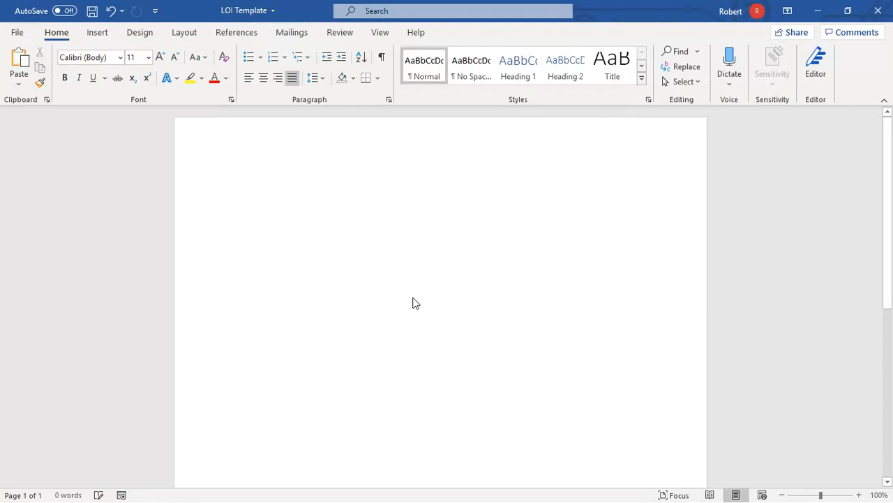
Run the Format_LOI macro on the pasted letter in the LOI Template.
{"action": "left_click", "coordinate": [380, 34]}
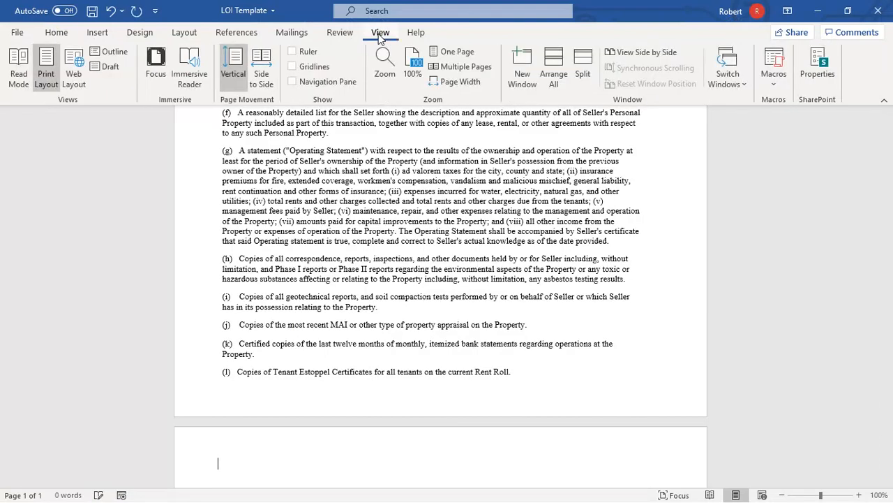
{"action": "left_click", "coordinate": [773, 70]}
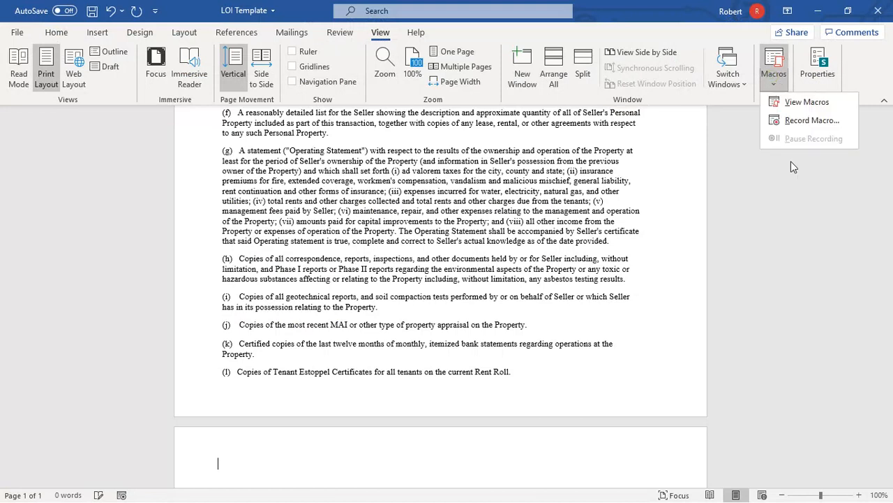
{"action": "left_click", "coordinate": [796, 102]}
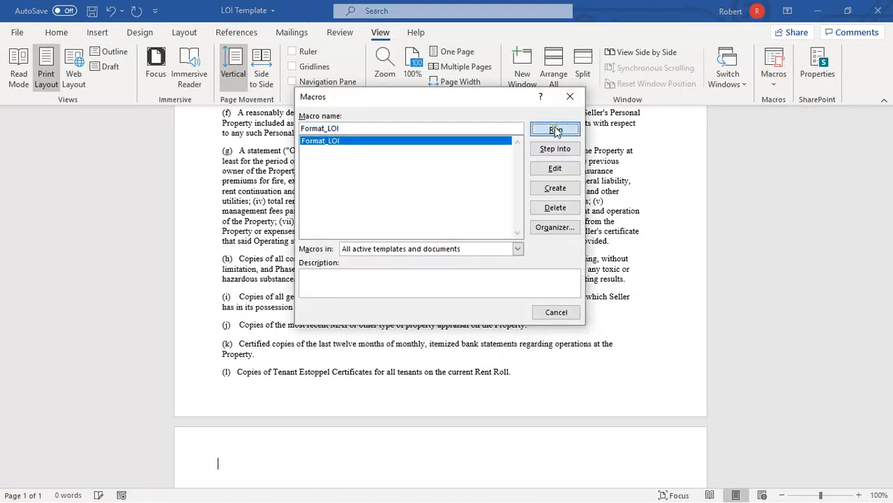
{"action": "left_click", "coordinate": [556, 129]}
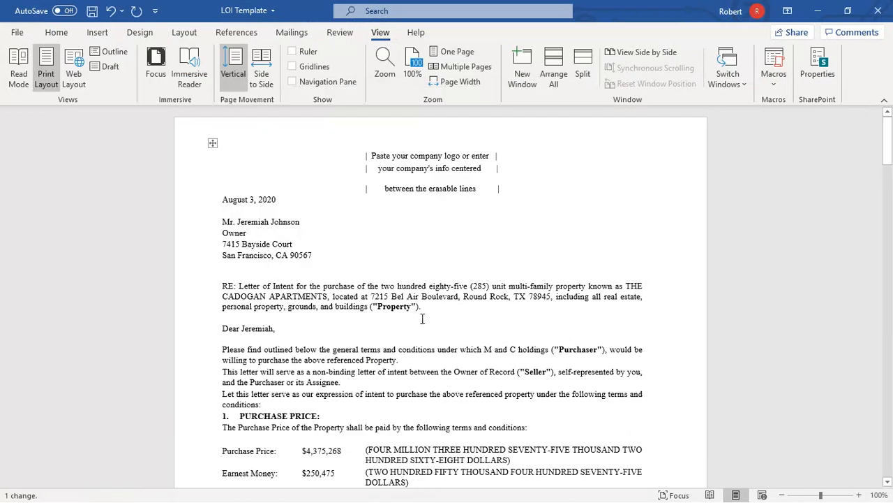
Select the entire formatted letter and start saving a copy in the LOI and PSA Templates folder under the name Cadogan LOI.
{"action": "key", "text": "ctrl+a"}
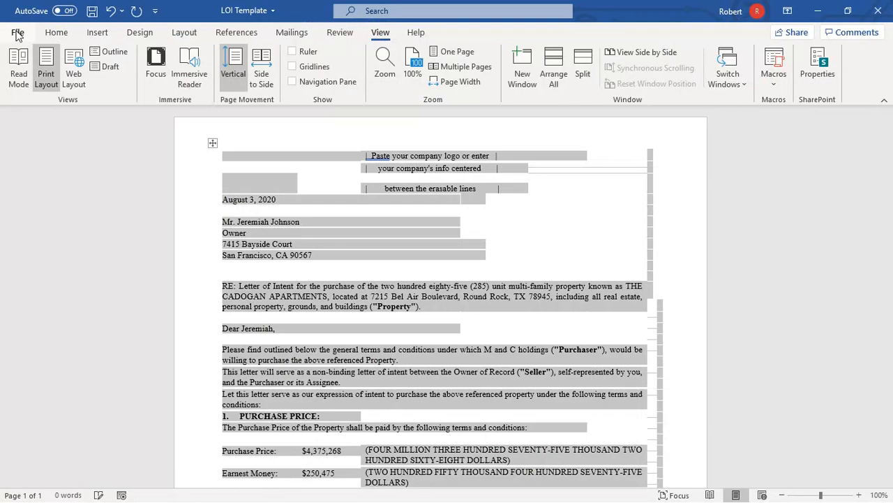
{"action": "left_click", "coordinate": [17, 33]}
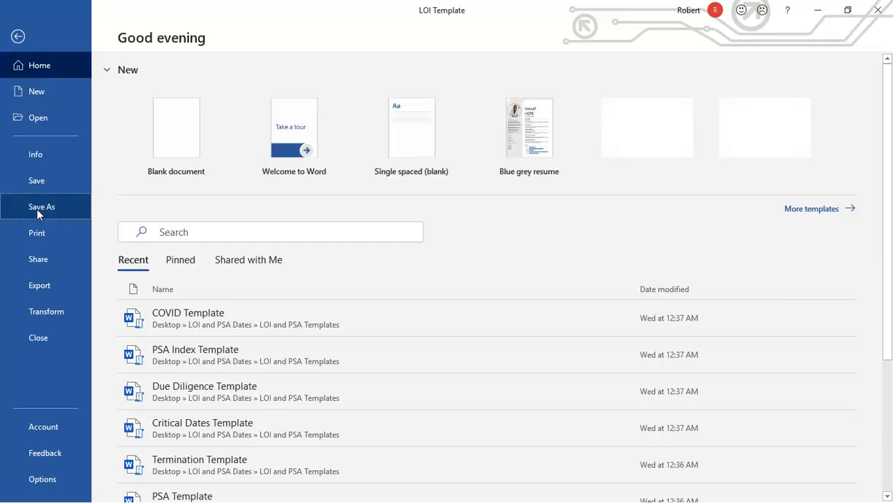
{"action": "left_click", "coordinate": [39, 209]}
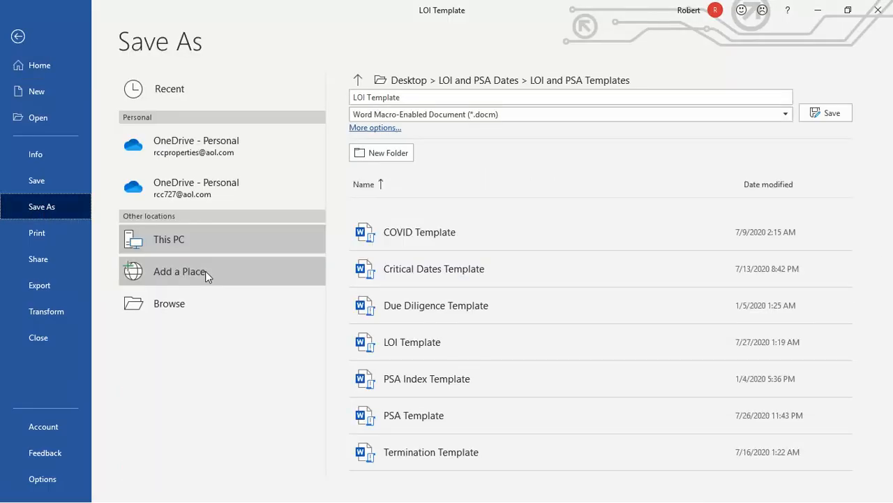
{"action": "left_click", "coordinate": [174, 303]}
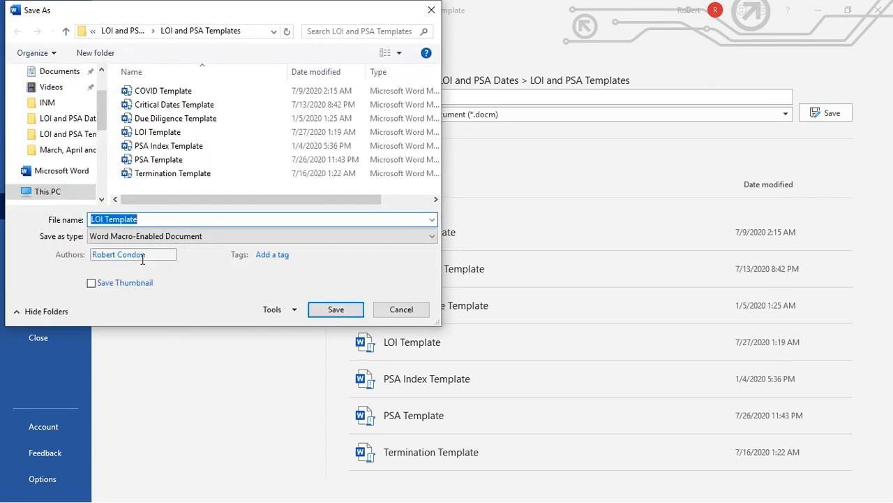
{"action": "left_click", "coordinate": [144, 218]}
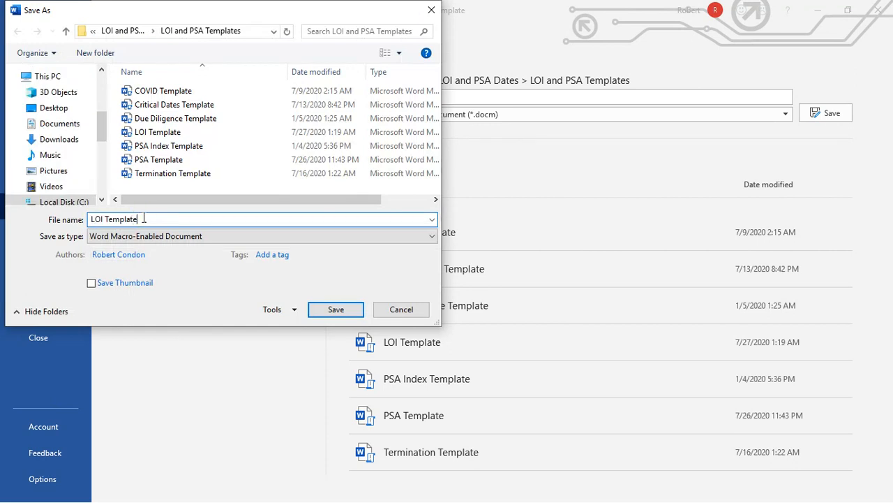
{"action": "left_click_drag", "start_coordinate": [143, 218], "coordinate": [104, 219]}
{"action": "key", "text": "BackSpace"}
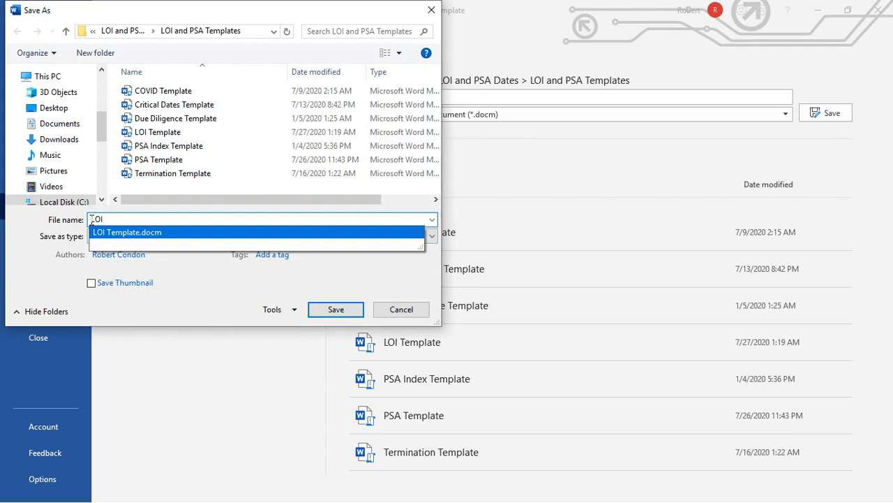
{"action": "left_click", "coordinate": [92, 220]}
{"action": "type", "text": "Cadog"}
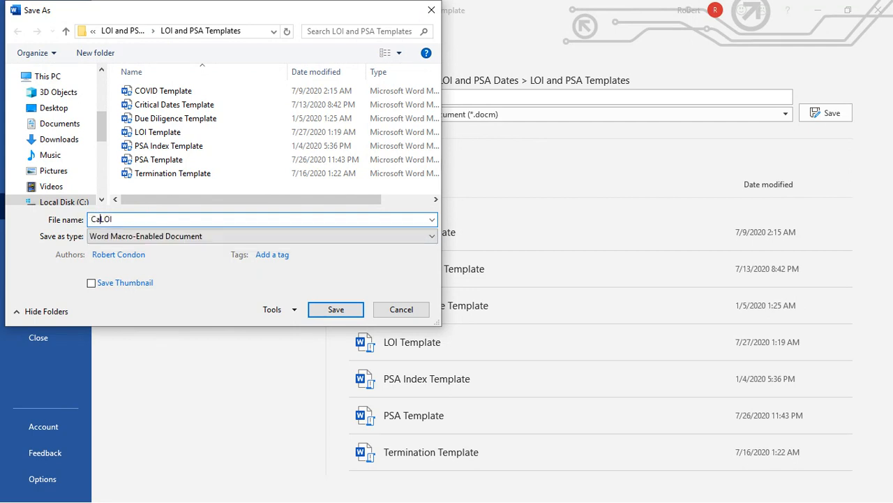
{"action": "type", "text": "an"}
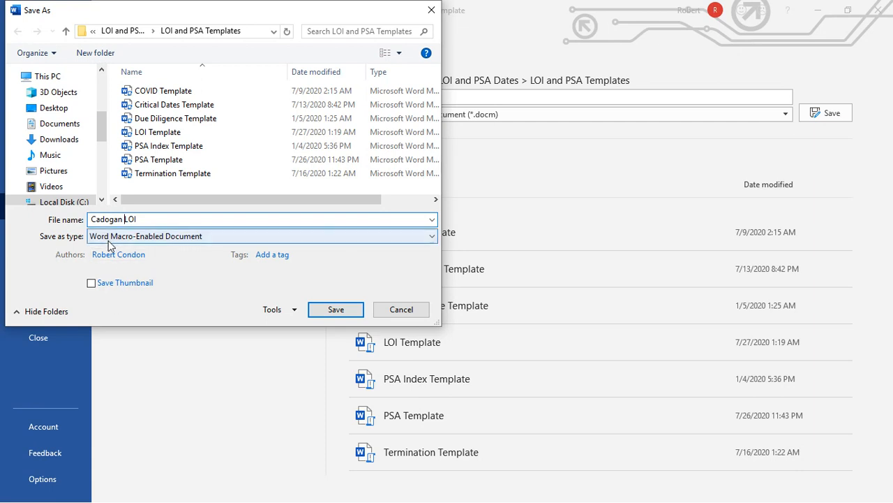
Set the file type to Word Document and save the LOI as a macro-free document.
{"action": "left_click", "coordinate": [433, 236]}
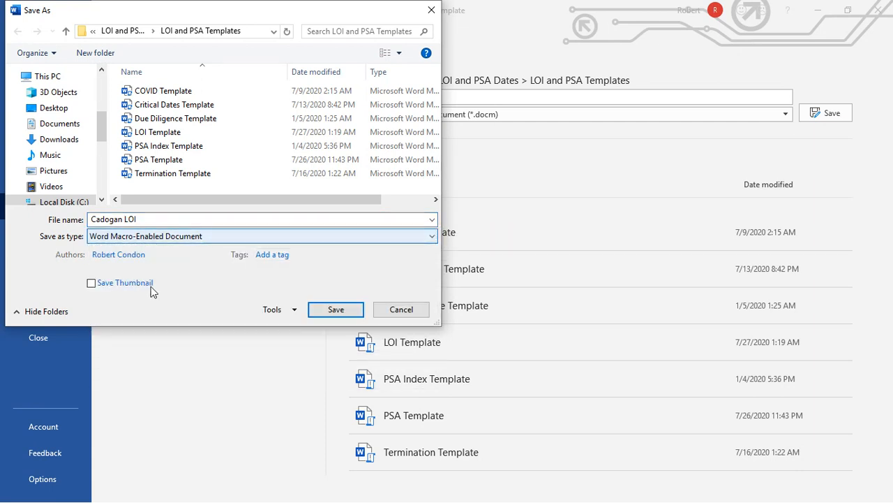
{"action": "left_click", "coordinate": [431, 237]}
{"action": "left_click", "coordinate": [397, 238]}
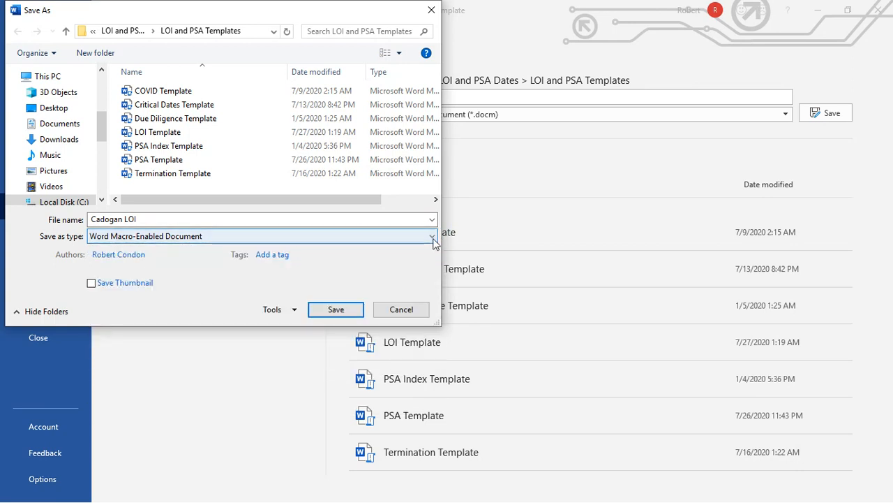
{"action": "left_click", "coordinate": [432, 236]}
{"action": "left_click", "coordinate": [185, 250]}
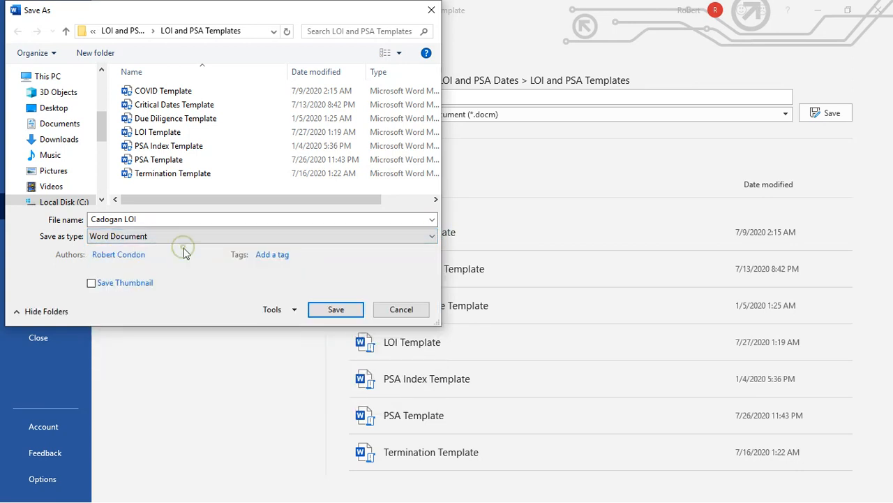
{"action": "left_click", "coordinate": [328, 314]}
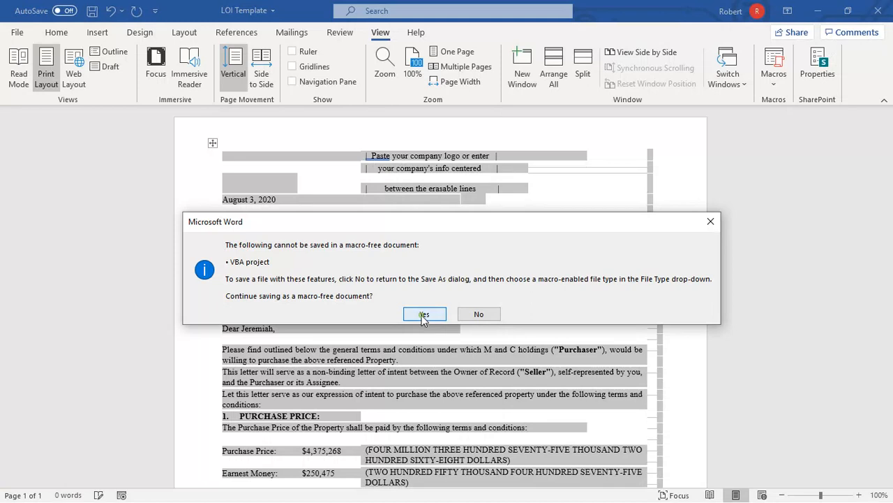
{"action": "left_click", "coordinate": [424, 315]}
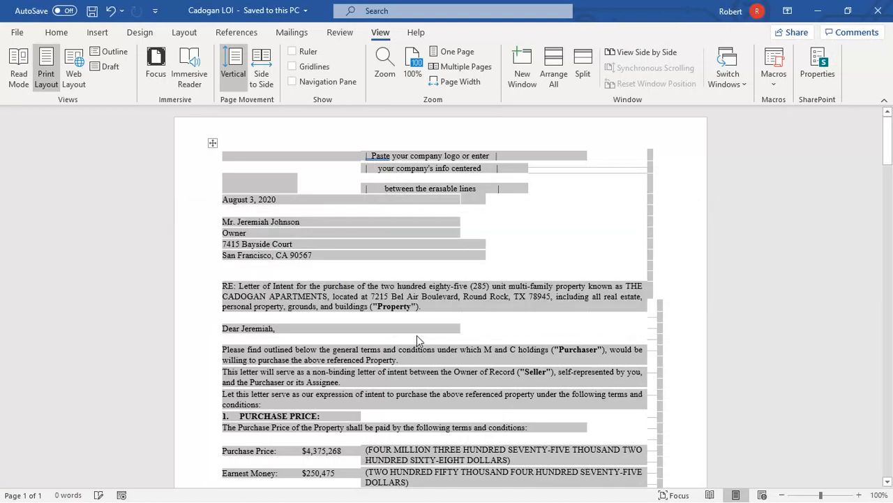
Switch to the LOI and PSA Dates Demo workbook in Excel, open the short-form PSA and copy the agreement for the PSA Template.
{"action": "key", "text": "alt+Tab"}
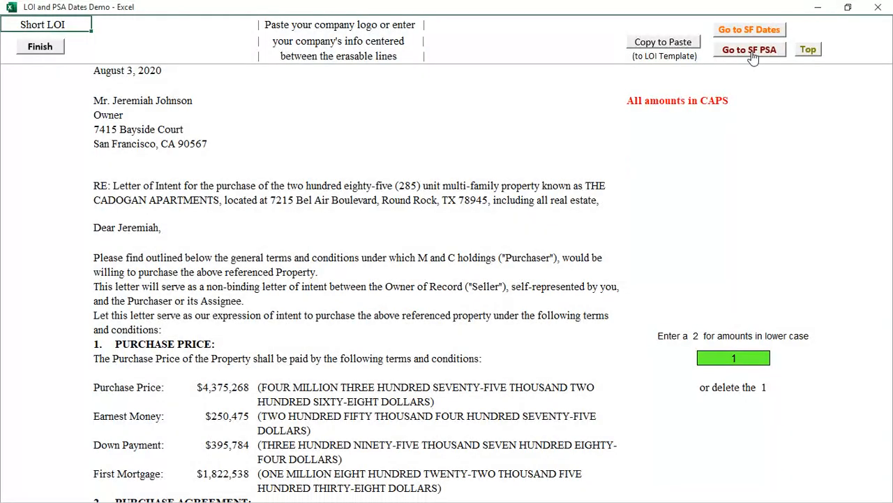
{"action": "left_click", "coordinate": [752, 56]}
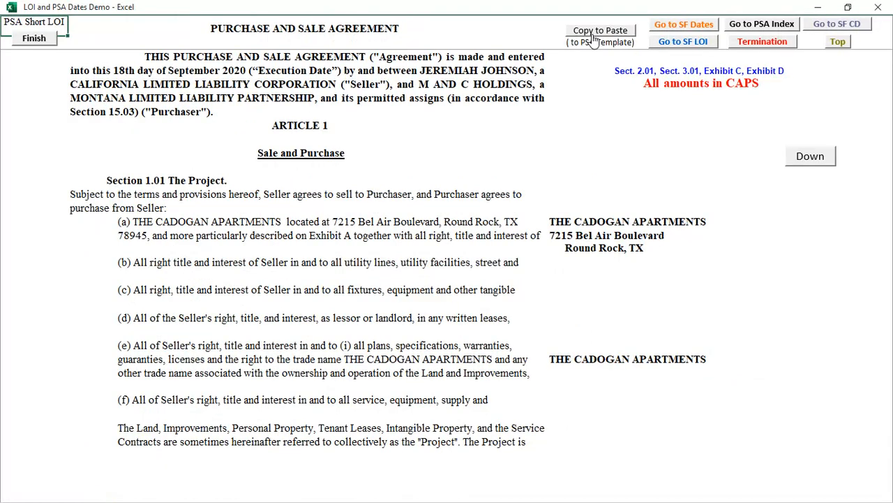
{"action": "left_click", "coordinate": [592, 41]}
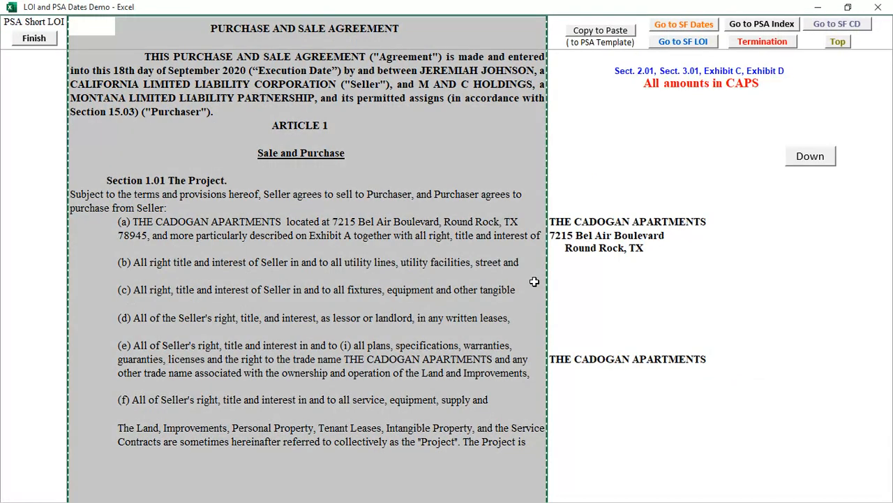
Switch to the PSA Template document in Word, paste the copied agreement and run the Format_PSA macro on it.
{"action": "key", "text": "alt+Tab"}
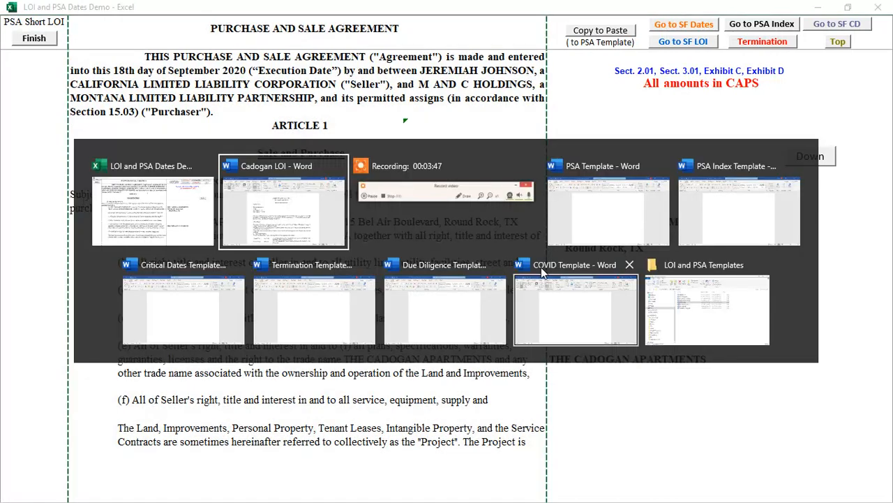
{"action": "left_click", "coordinate": [586, 218]}
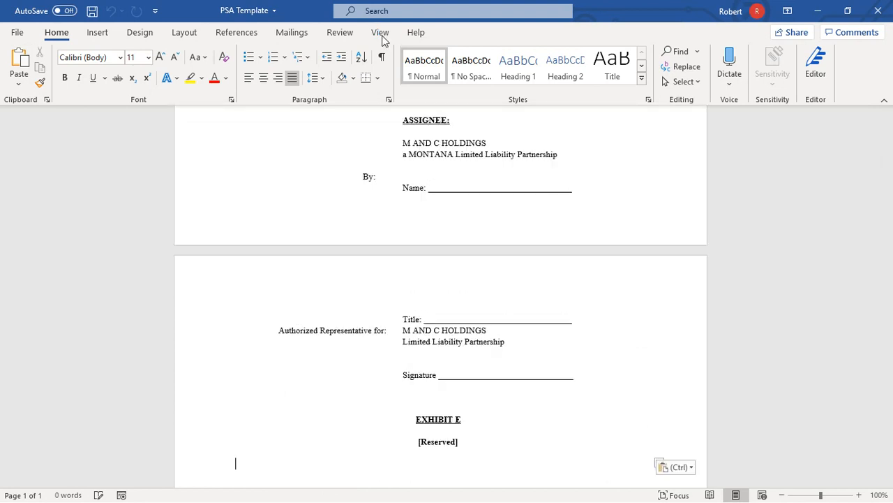
{"action": "left_click", "coordinate": [382, 35]}
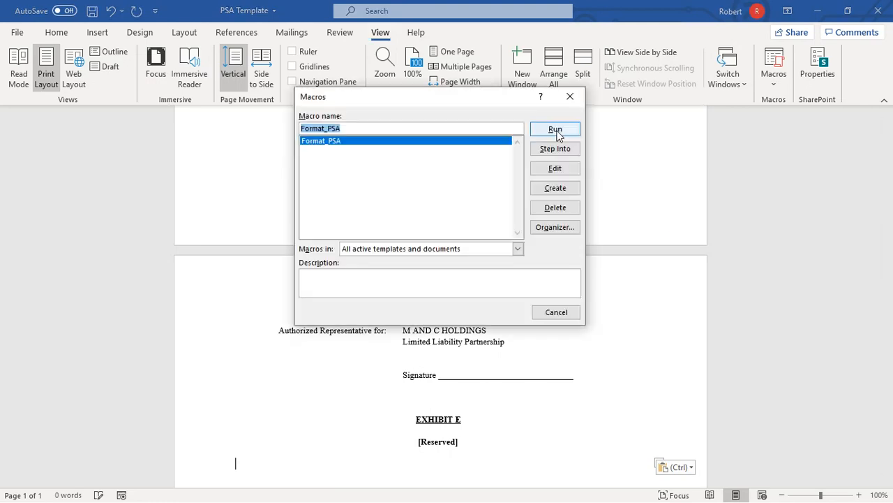
{"action": "left_click", "coordinate": [556, 130]}
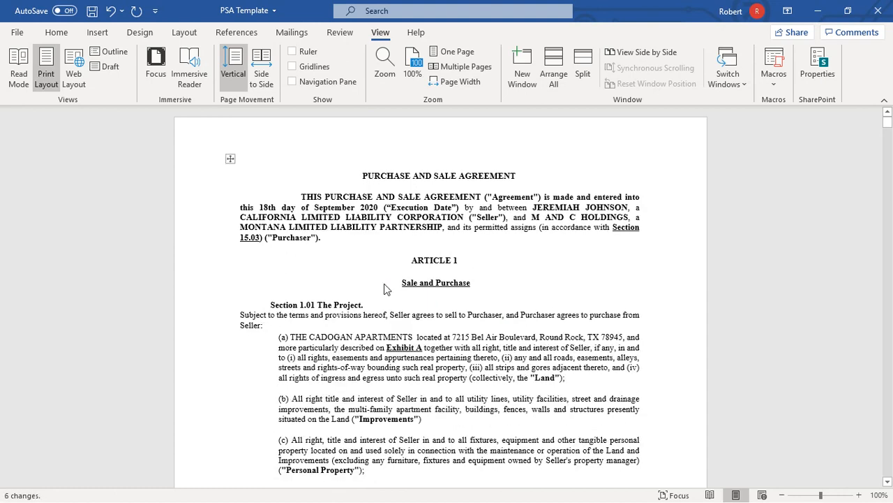
Start saving a copy of the formatted agreement in the LOI and PSA Templates folder under the name Cadogan PSA.
{"action": "left_click", "coordinate": [17, 32]}
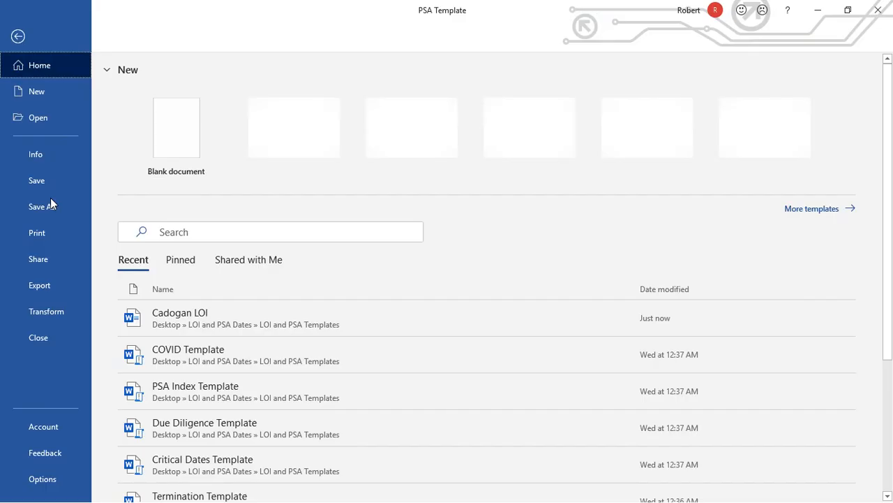
{"action": "key", "text": "Escape"}
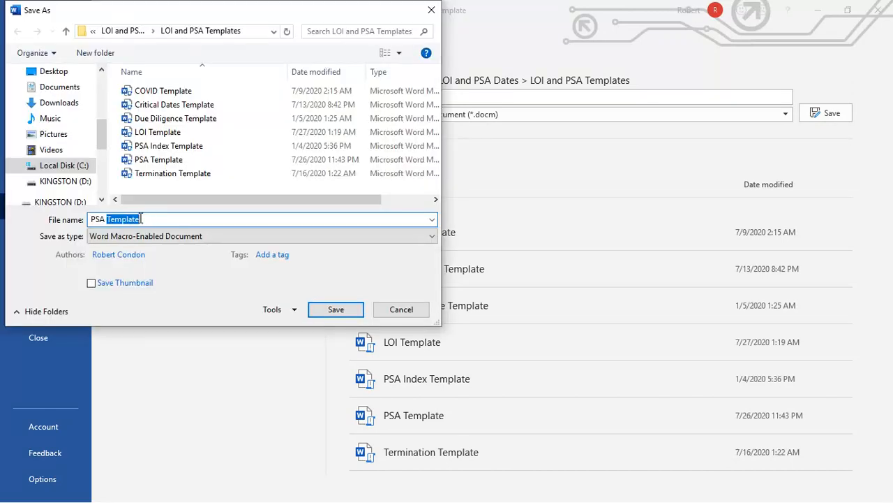
{"action": "key", "text": "BackSpace"}
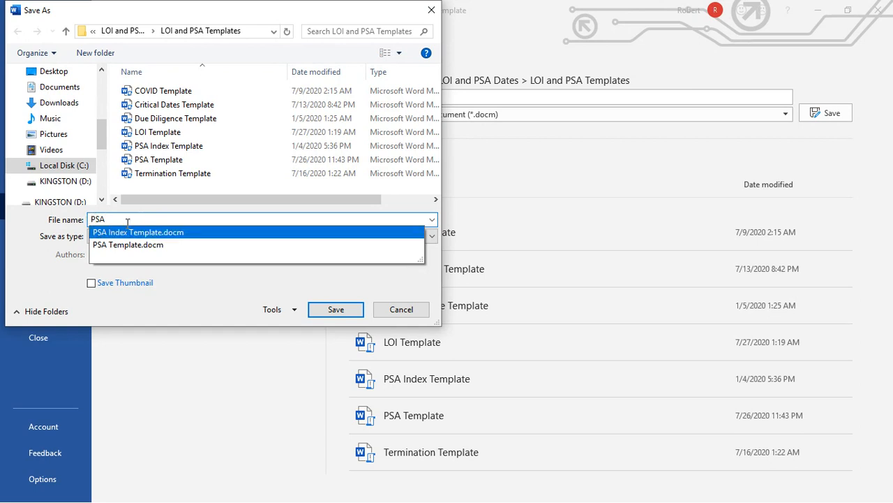
{"action": "type", "text": "Cadoga"}
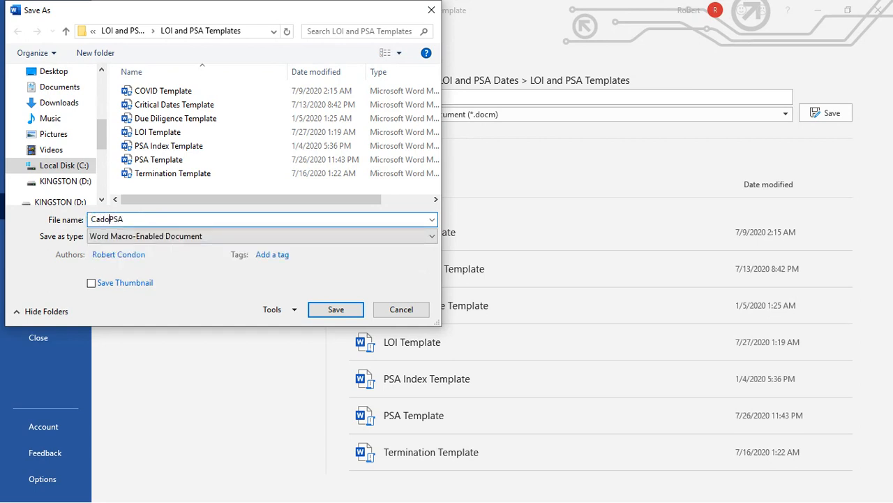
{"action": "type", "text": "n"}
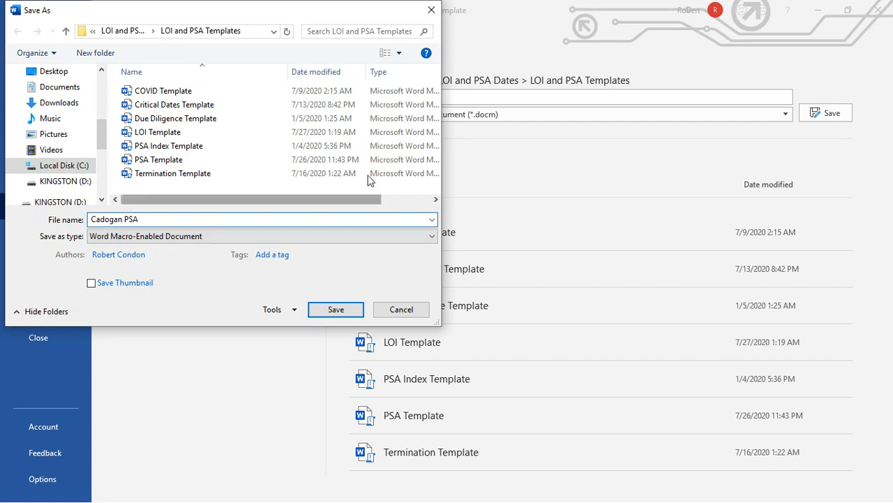
Set the file type to Word Document and save the PSA as a macro-free document.
{"action": "left_click", "coordinate": [434, 237]}
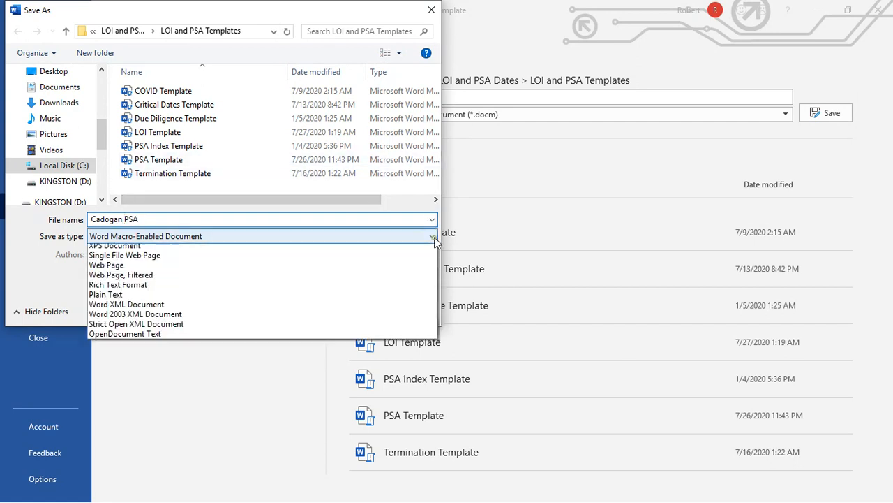
{"action": "left_click", "coordinate": [434, 236]}
{"action": "left_click", "coordinate": [434, 239]}
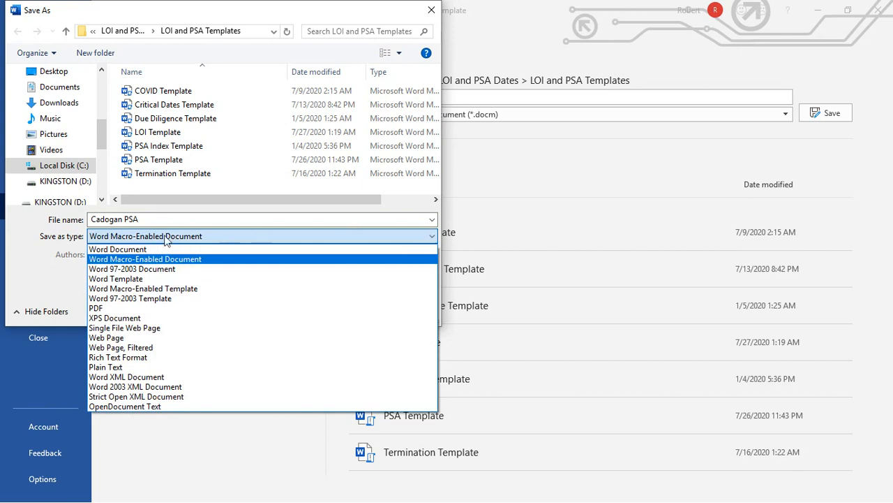
{"action": "left_click", "coordinate": [112, 248]}
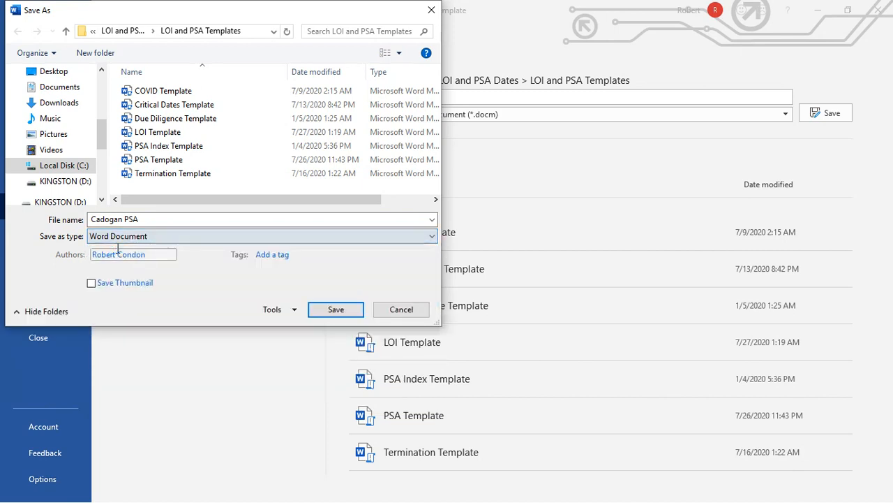
{"action": "left_click", "coordinate": [337, 312]}
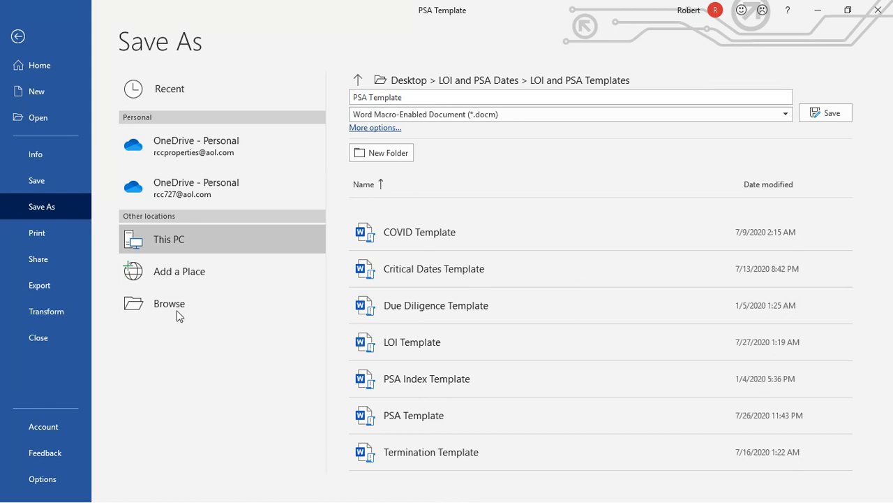
{"action": "left_click", "coordinate": [787, 115]}
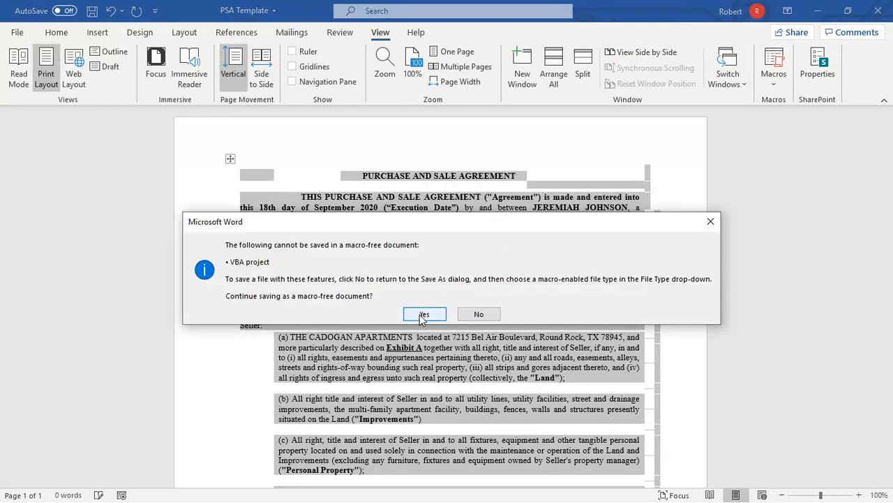
{"action": "left_click", "coordinate": [423, 315]}
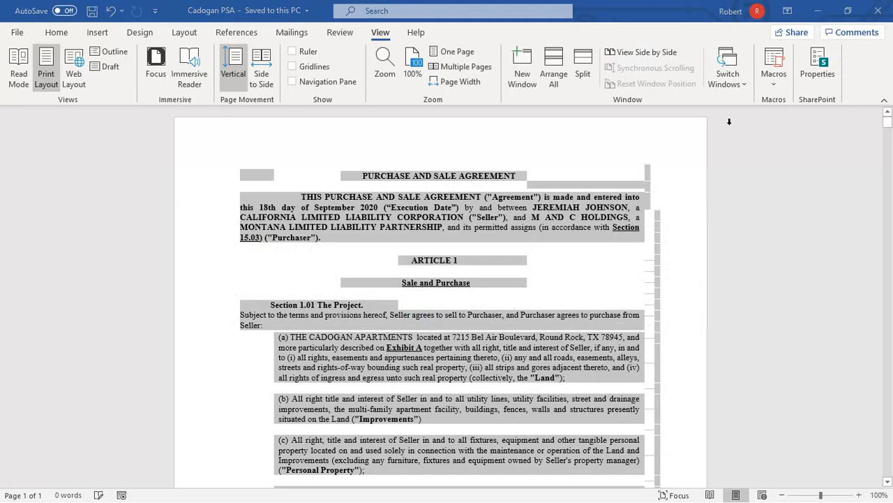
Switch back to the Excel workbook, finish the PSA copy operation and open the short-form Termination of Real Estate Purchase Agreement.
{"action": "key", "text": "alt+Tab"}
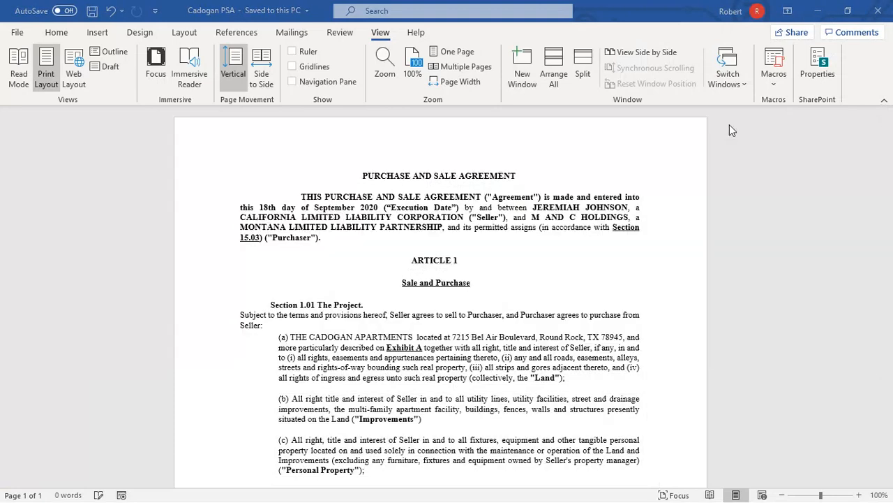
{"action": "key", "text": "alt+Tab"}
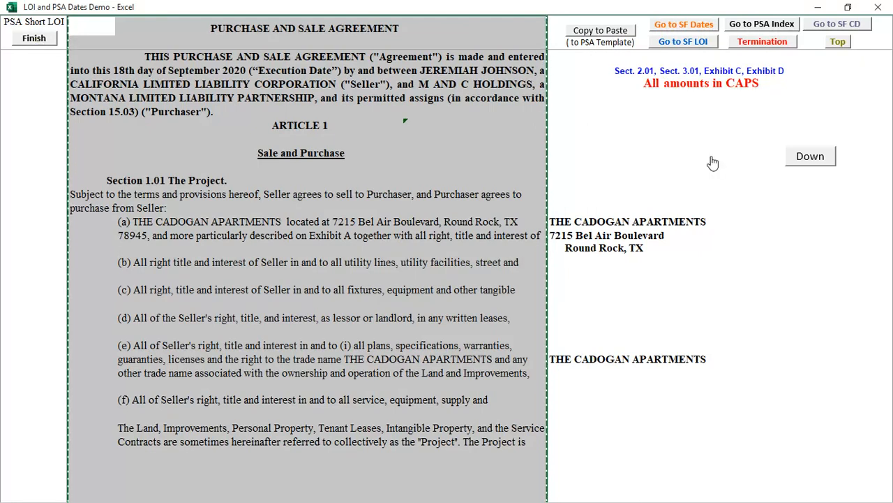
{"action": "left_click", "coordinate": [39, 41]}
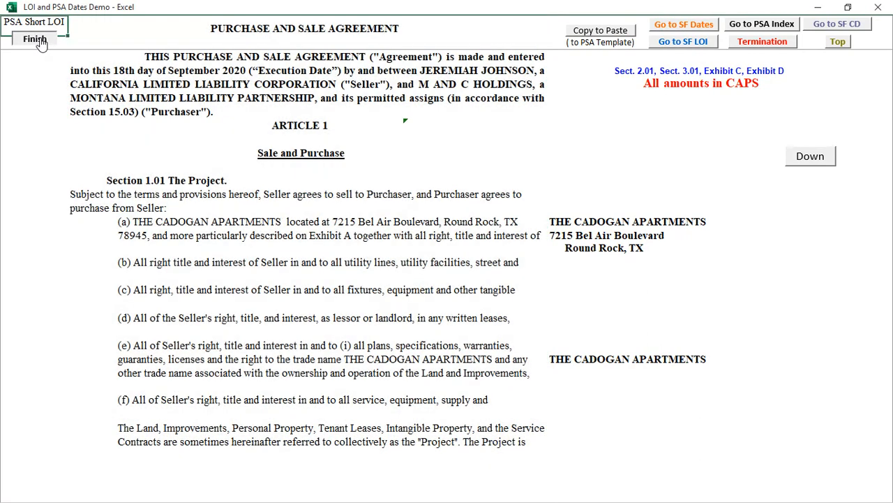
{"action": "left_click", "coordinate": [763, 42]}
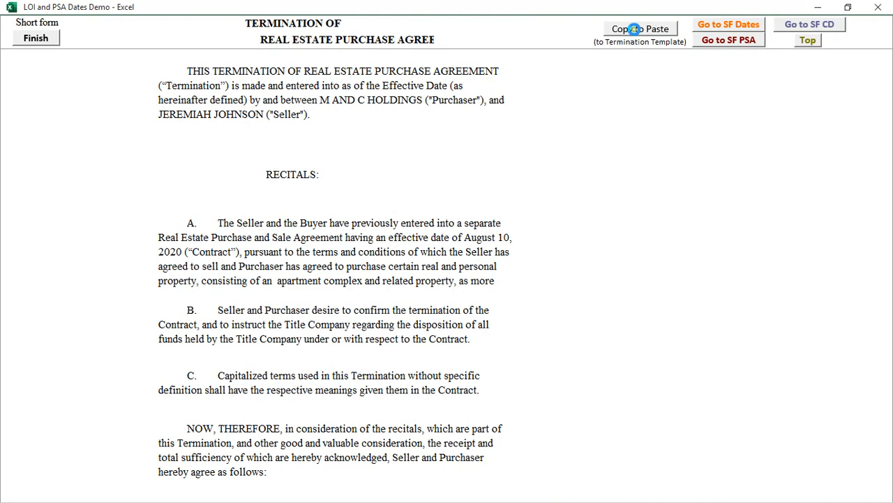
Copy the Termination agreement, paste it into the Termination Template document in Word and run the template's formatting macro.
{"action": "left_click", "coordinate": [634, 28]}
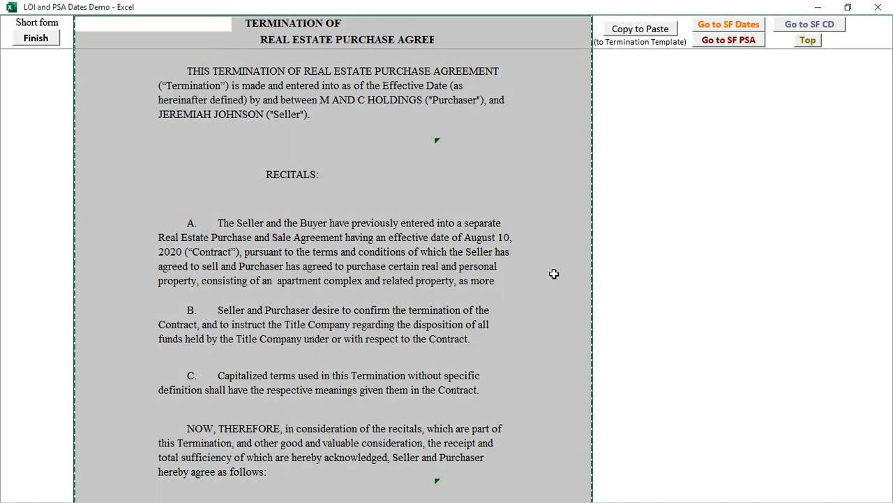
{"action": "key", "text": "alt+Tab"}
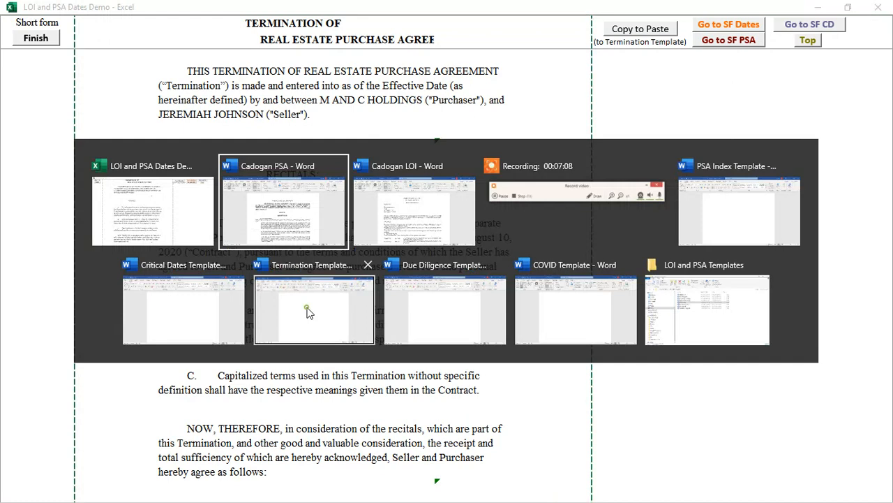
{"action": "left_click", "coordinate": [307, 311]}
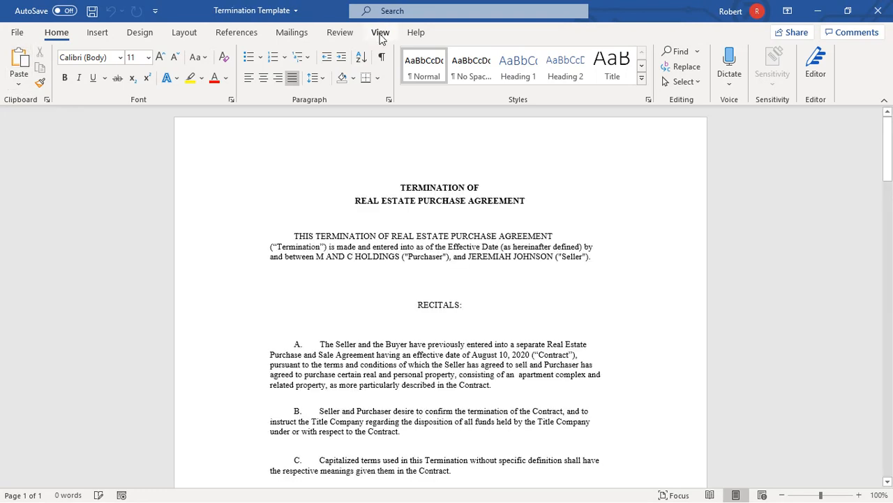
{"action": "left_click", "coordinate": [381, 33]}
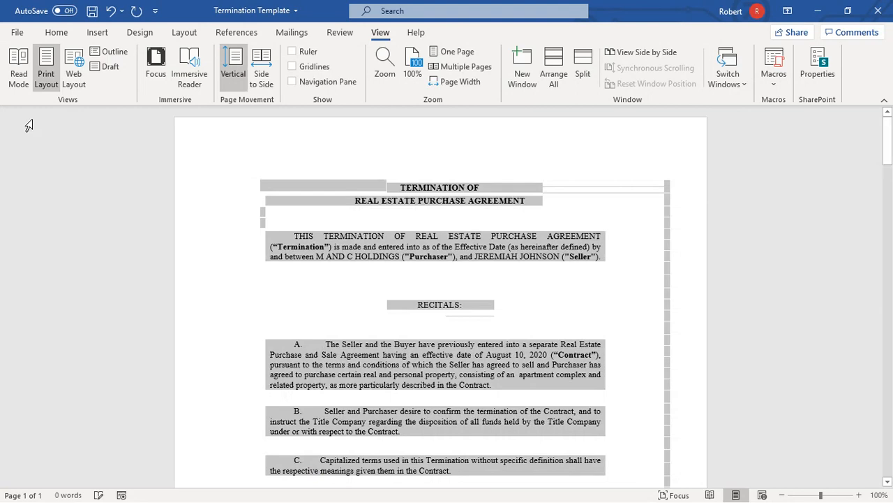
Start saving a copy of the formatted Termination in the LOI and PSA Templates folder under the name Cadogan Termination.
{"action": "left_click", "coordinate": [17, 32]}
{"action": "left_click", "coordinate": [46, 209]}
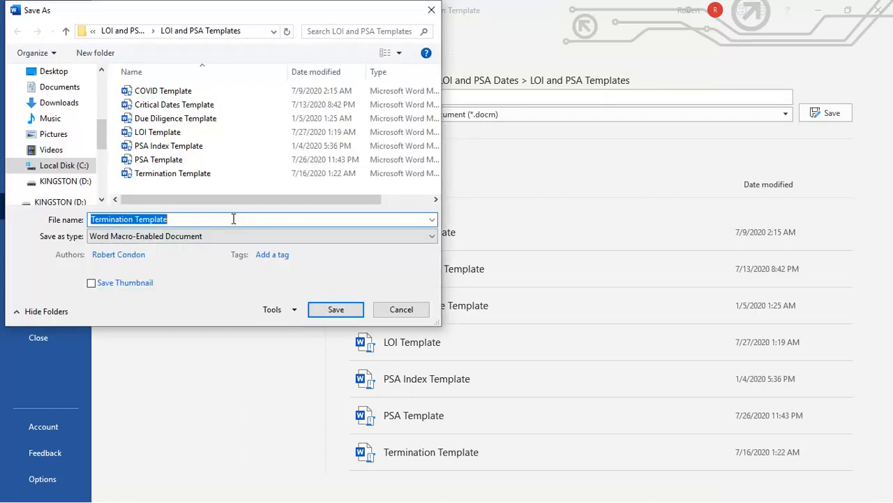
{"action": "left_click", "coordinate": [175, 219]}
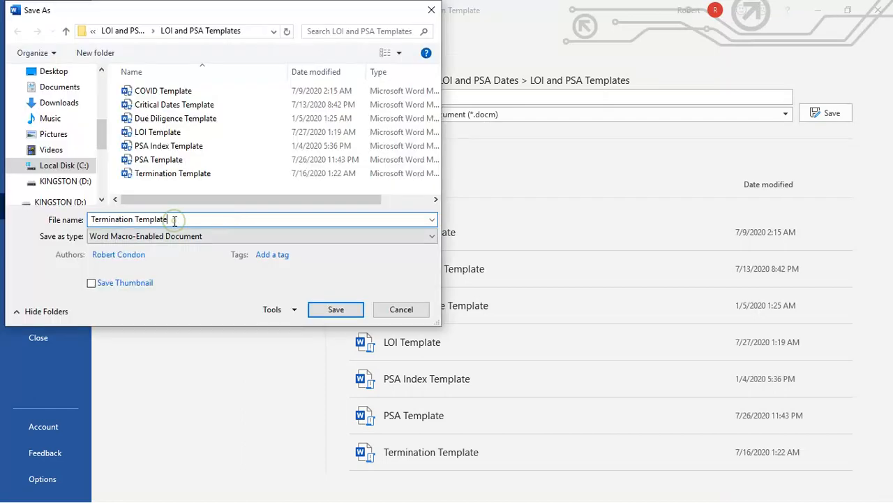
{"action": "left_click_drag", "start_coordinate": [174, 219], "coordinate": [133, 219]}
{"action": "key", "text": "BackSpace"}
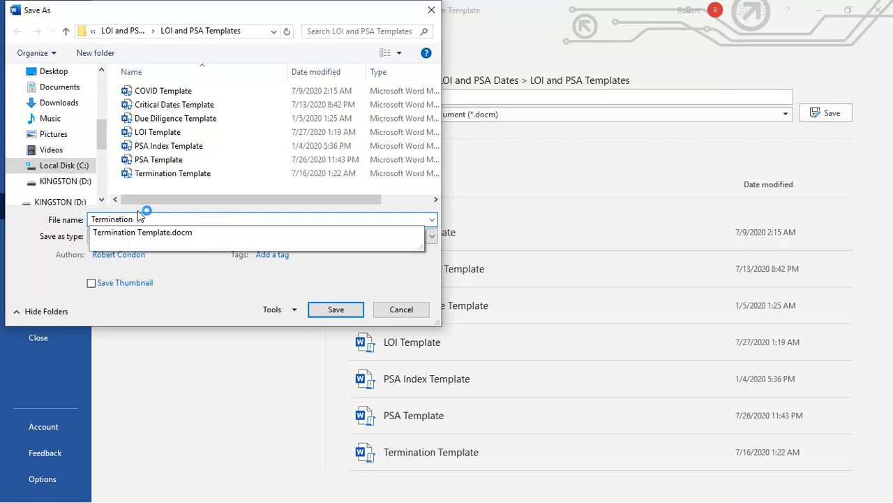
{"action": "left_click", "coordinate": [91, 219]}
{"action": "type", "text": "Cadogan"}
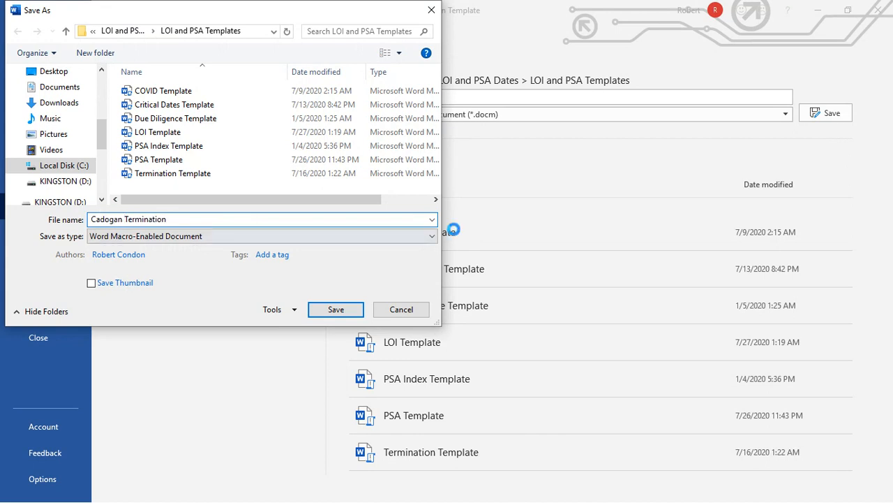
Set the file type to Word Document and save the Termination as a macro-free document.
{"action": "left_click", "coordinate": [431, 236]}
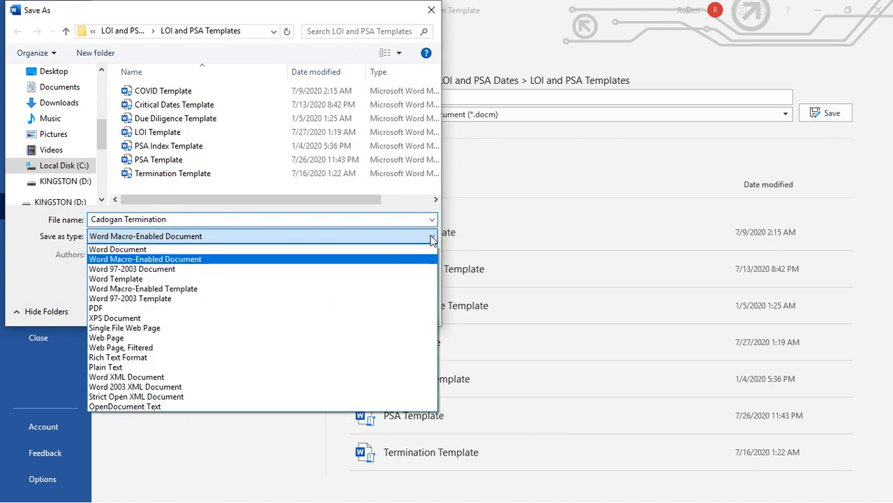
{"action": "left_click", "coordinate": [116, 249]}
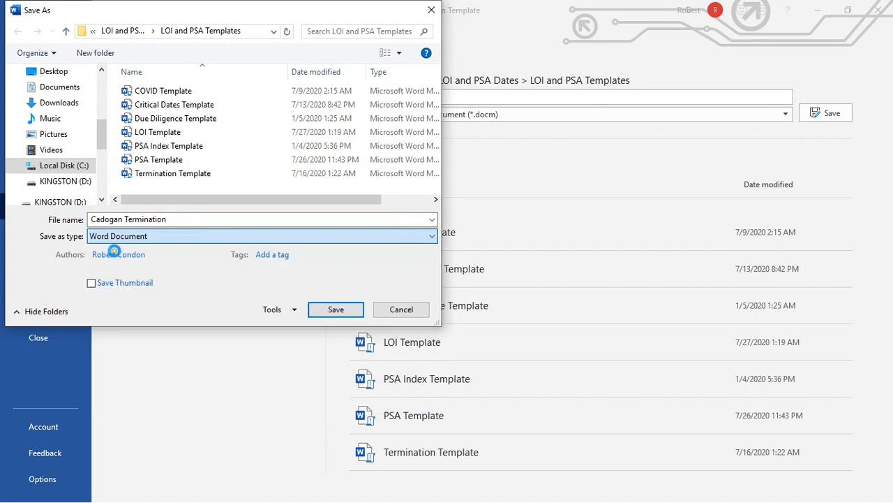
{"action": "left_click", "coordinate": [324, 311]}
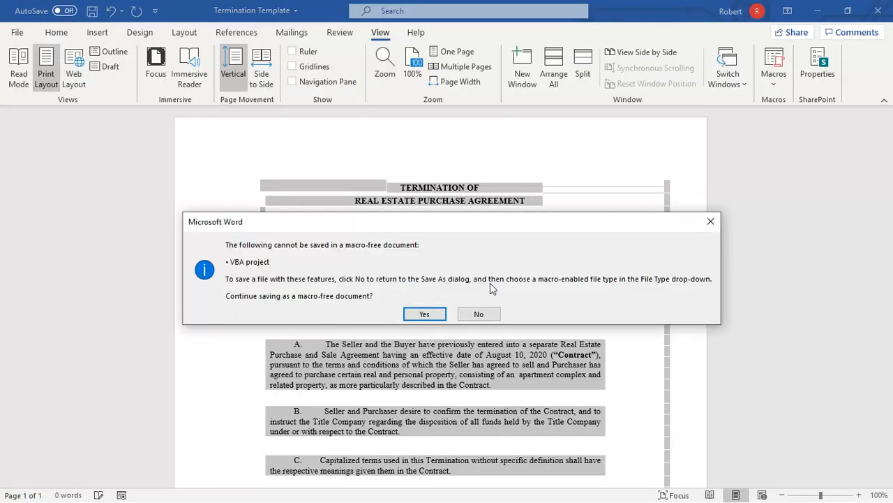
{"action": "left_click", "coordinate": [423, 314]}
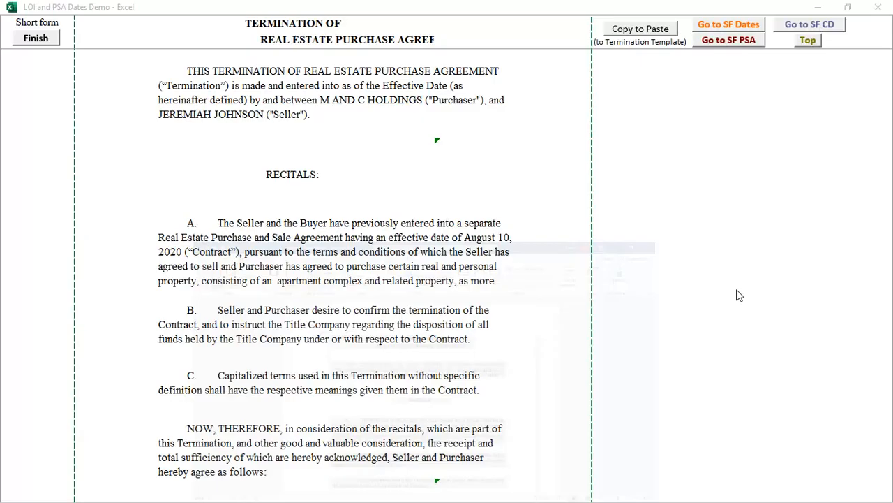
Switch back to the Excel workbook, finish the Termination copy operation and look through the short-form Critical Dates Timeline.
{"action": "left_click", "coordinate": [36, 40]}
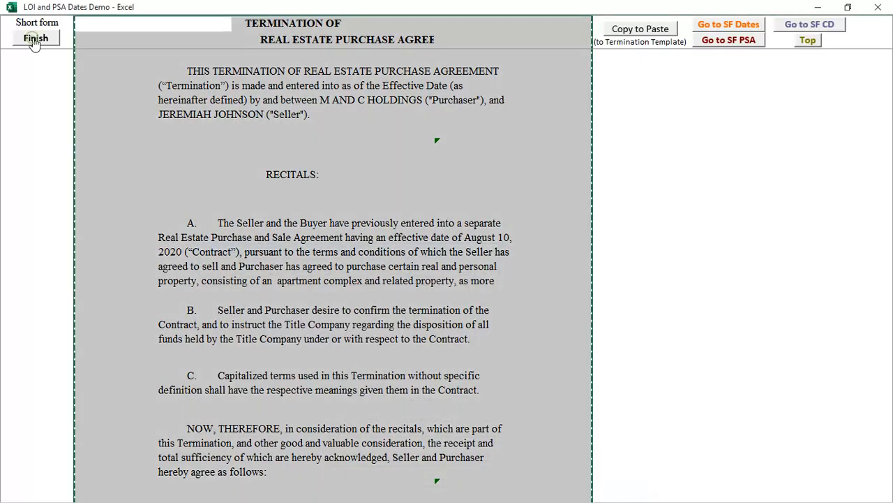
{"action": "left_click", "coordinate": [222, 320]}
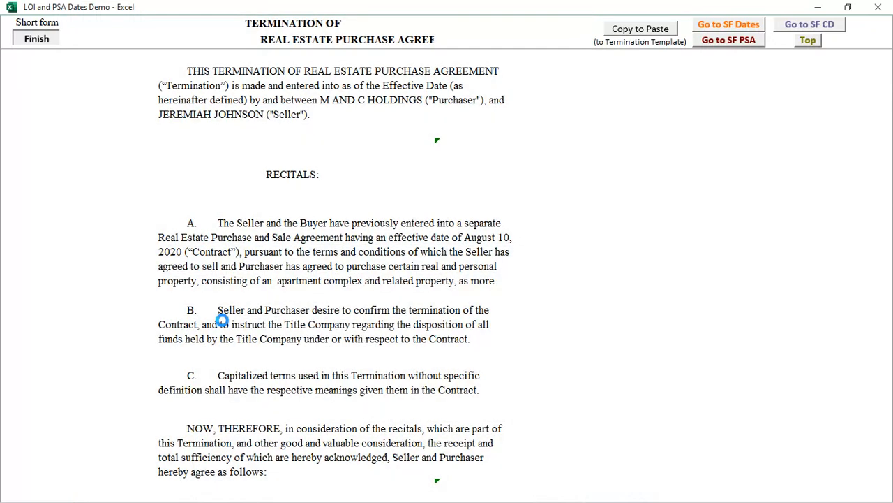
{"action": "scroll", "coordinate": [442, 155], "scroll_direction": "down", "scroll_amount": 10}
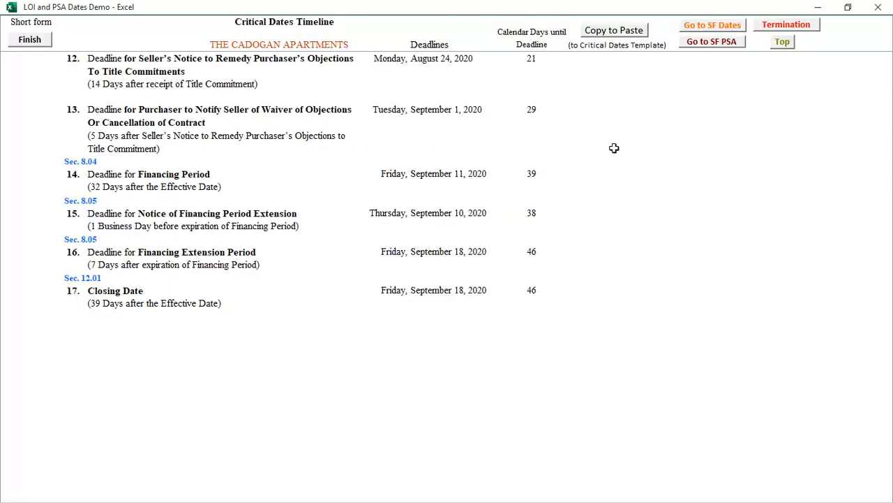
{"action": "scroll", "coordinate": [555, 276], "scroll_direction": "up", "scroll_amount": 1}
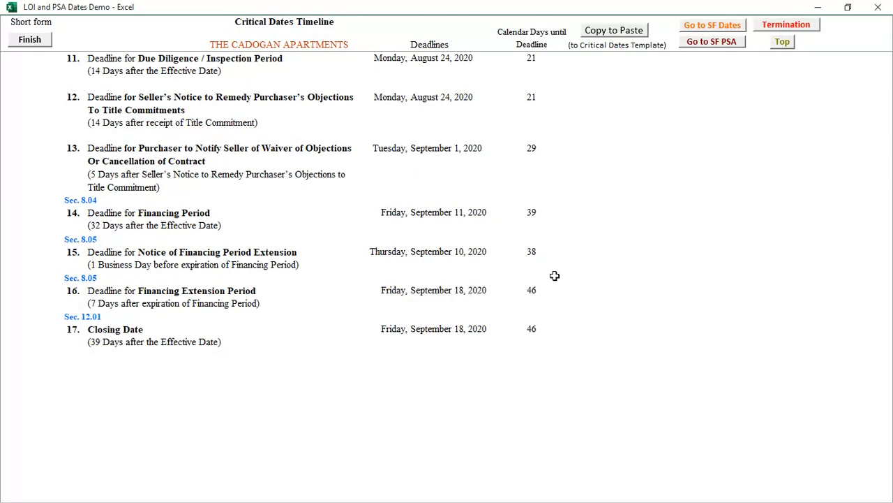
Go from the short-form dates sheet through the short-form PSA to the PSA Index and copy the index for its template.
{"action": "left_click", "coordinate": [722, 26]}
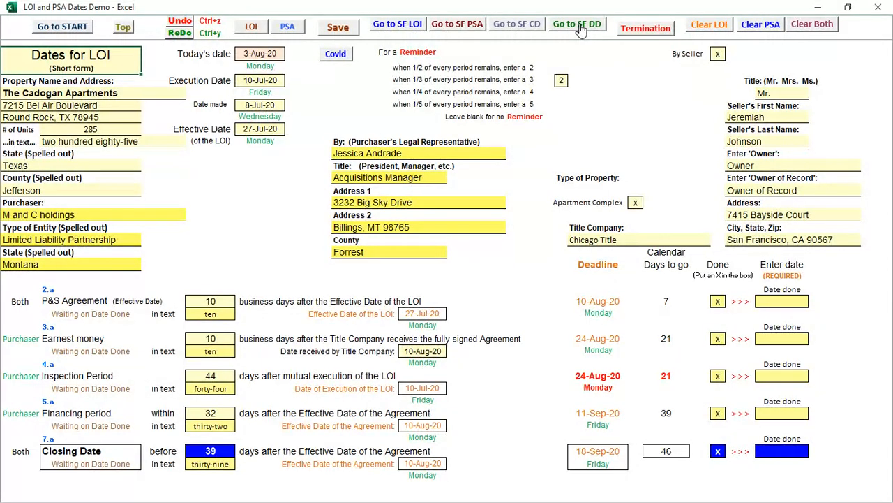
{"action": "left_click", "coordinate": [579, 26]}
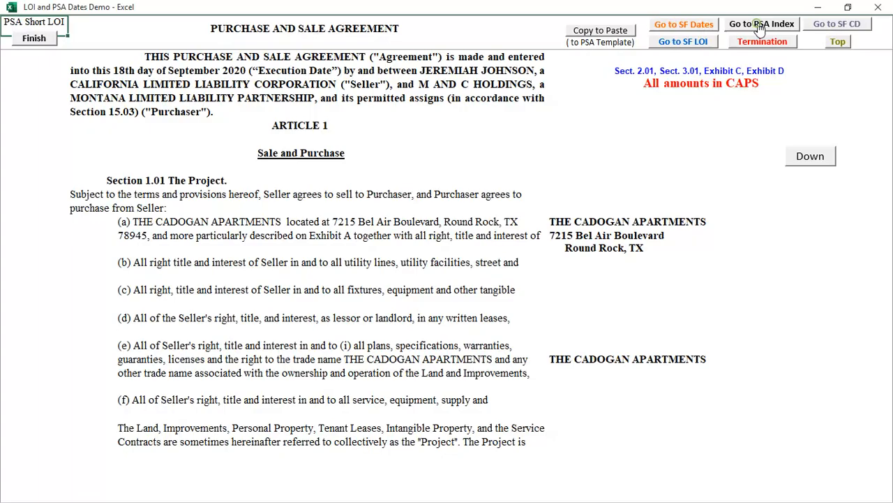
{"action": "left_click", "coordinate": [759, 25]}
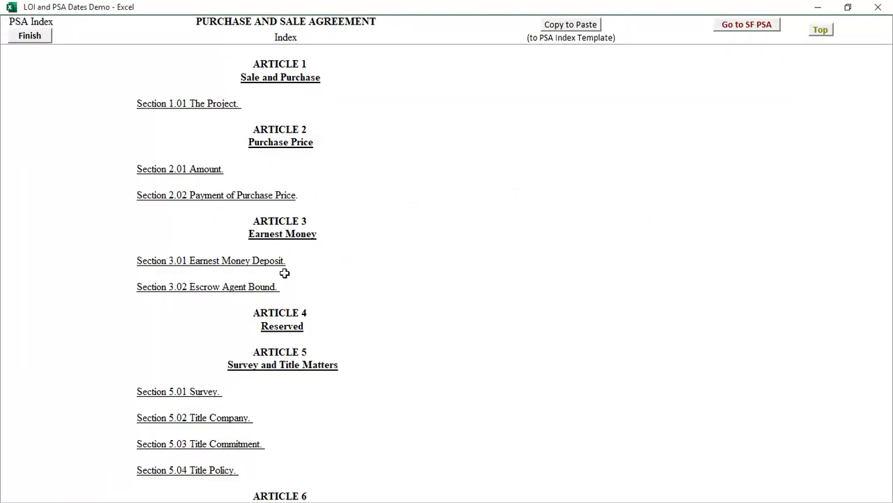
{"action": "left_click", "coordinate": [566, 26]}
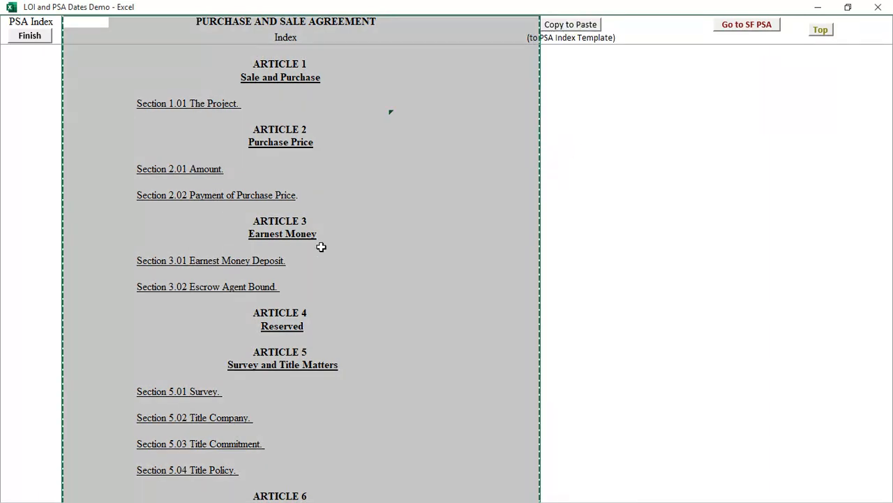
Switch to the PSA Index Template document in Word, paste the copied index and run the template's formatting macro.
{"action": "key", "text": "alt+Tab"}
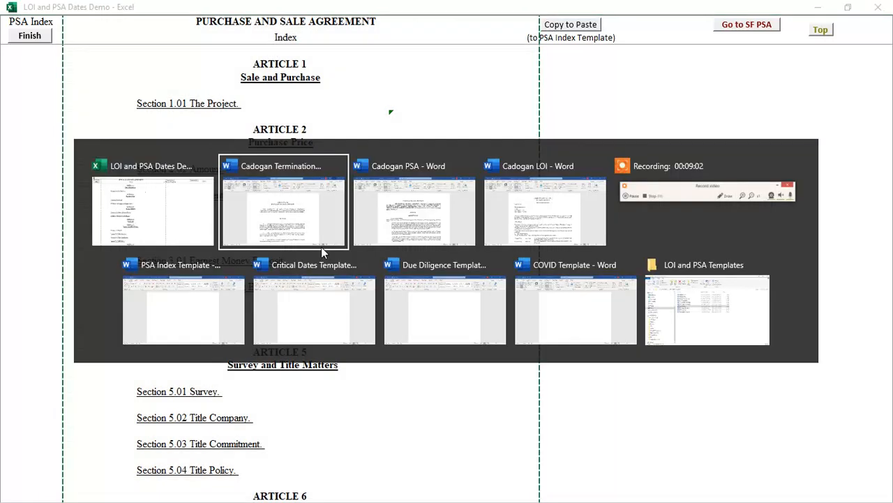
{"action": "left_click", "coordinate": [187, 306]}
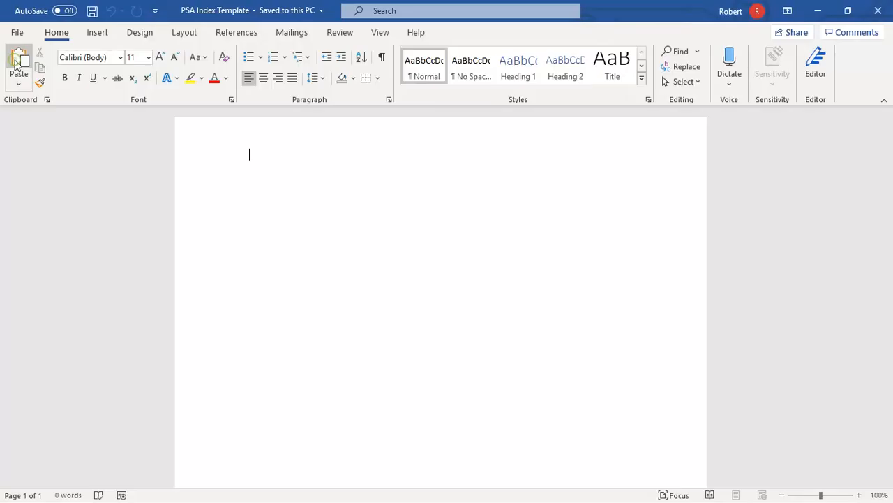
{"action": "left_click", "coordinate": [15, 62]}
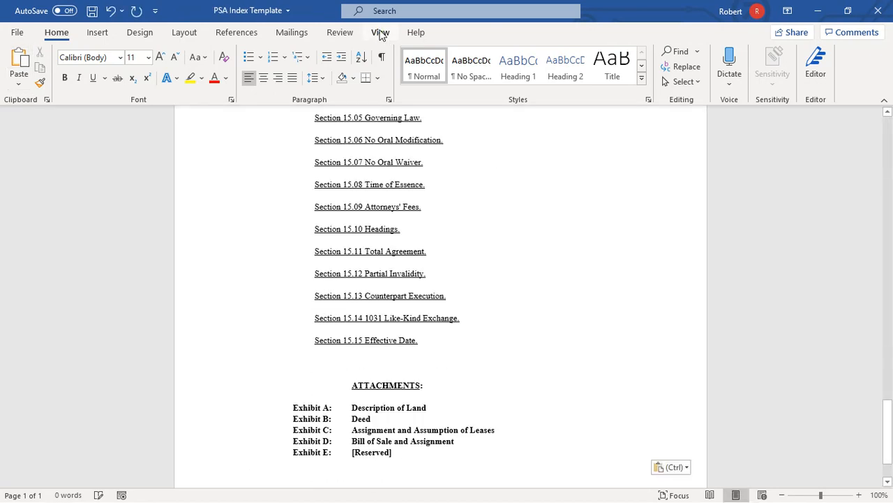
{"action": "left_click", "coordinate": [381, 35]}
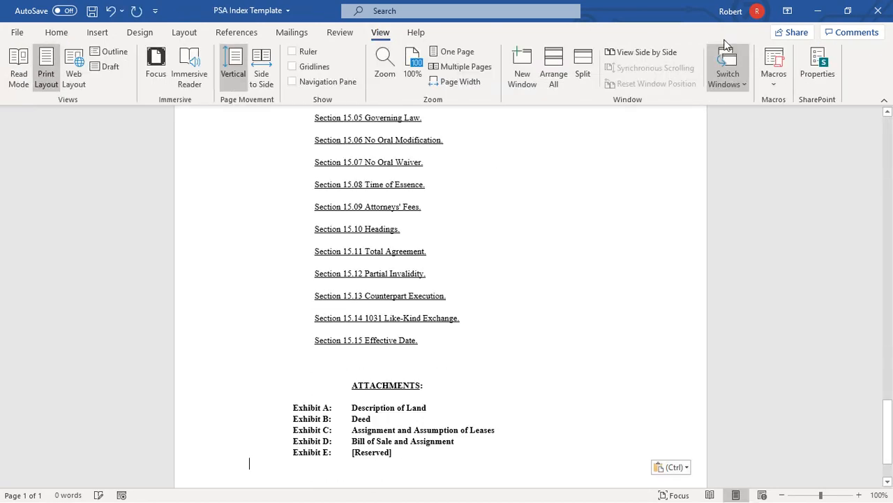
{"action": "left_click", "coordinate": [774, 77]}
{"action": "left_click", "coordinate": [562, 126]}
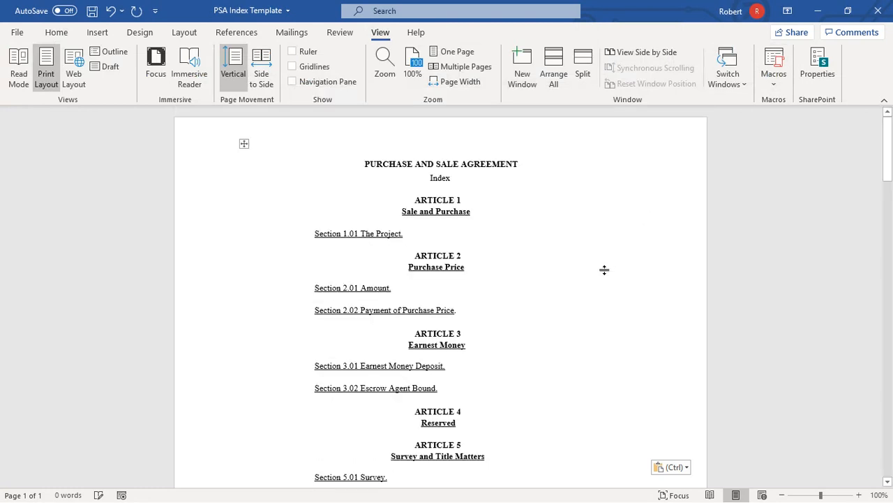
{"action": "left_click", "coordinate": [472, 237]}
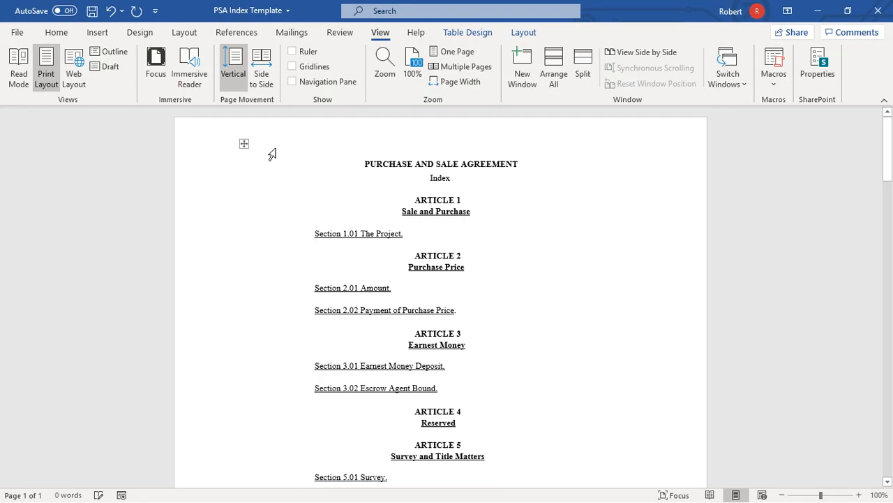
Start saving a copy of the index in the LOI and PSA Templates folder under the name Cadogan PSA Index.
{"action": "left_click", "coordinate": [17, 33]}
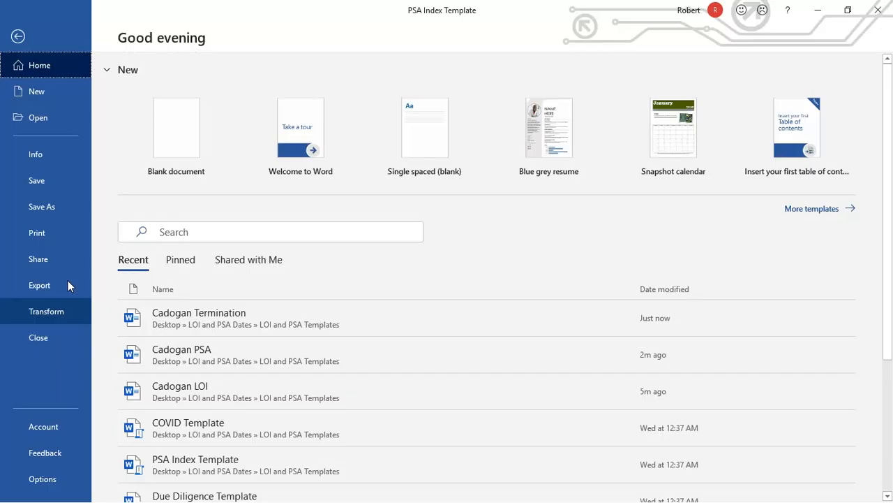
{"action": "left_click", "coordinate": [41, 206]}
{"action": "left_click", "coordinate": [184, 303]}
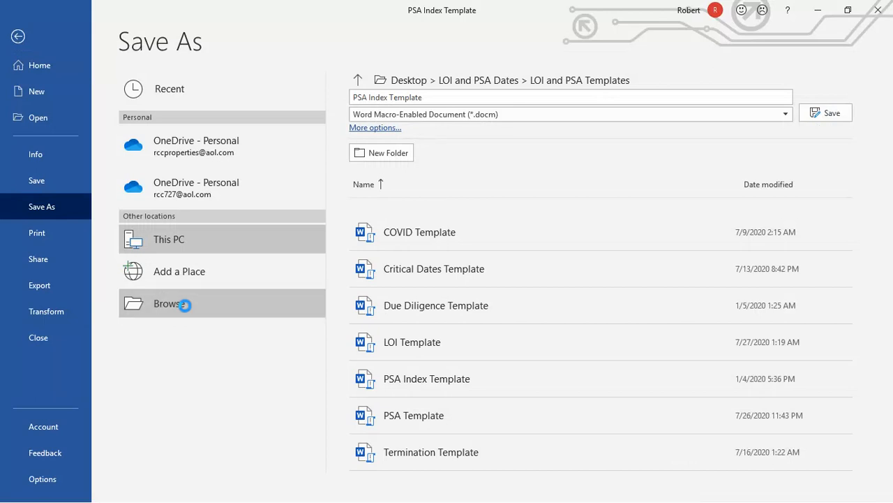
{"action": "left_click", "coordinate": [184, 303]}
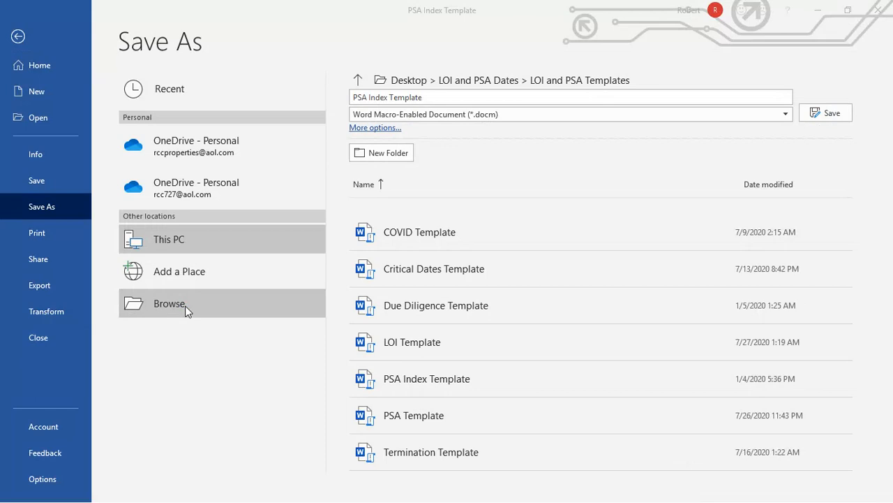
{"action": "left_click_drag", "start_coordinate": [162, 219], "coordinate": [125, 219]}
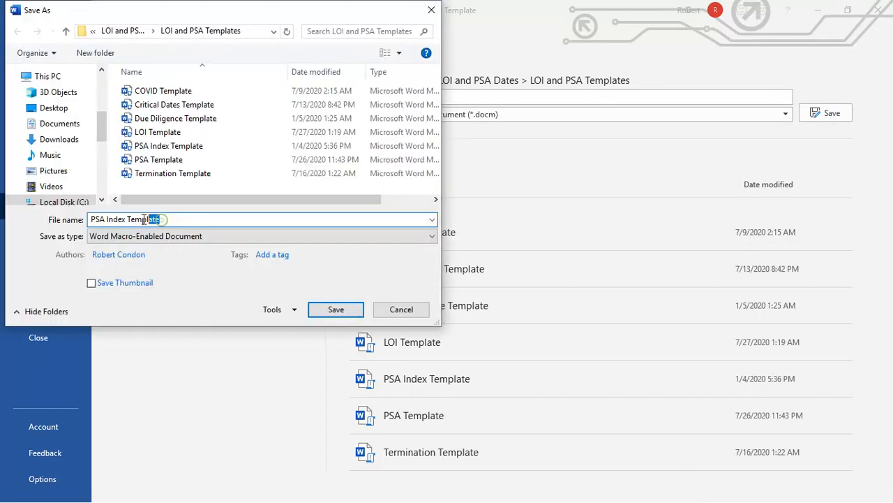
{"action": "key", "text": "BackSpace"}
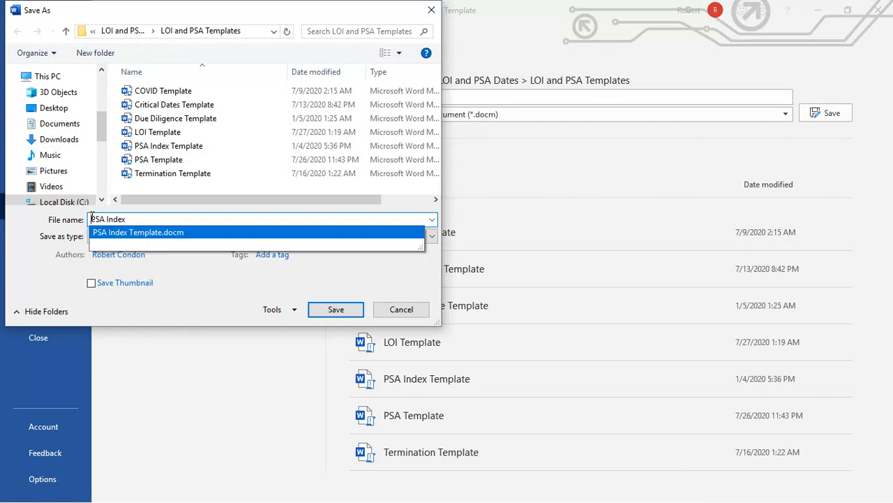
{"action": "left_click", "coordinate": [91, 218]}
{"action": "type", "text": "Cadogan"}
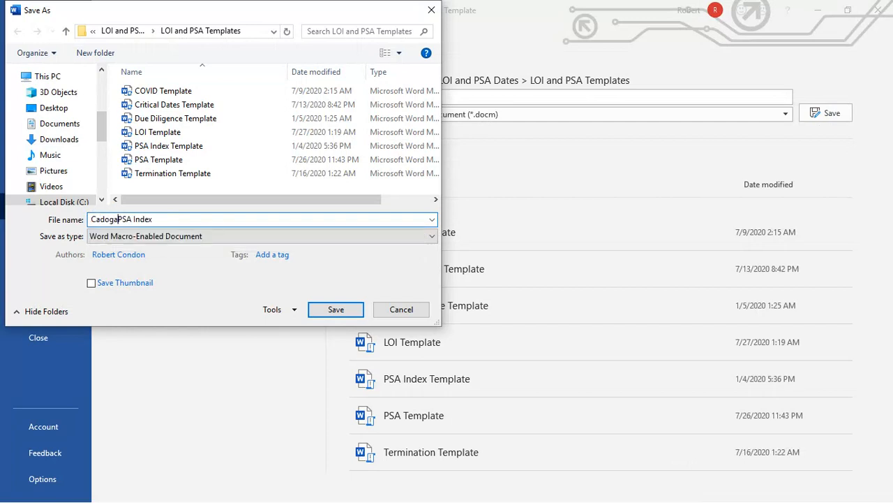
Save the index as a Word Document named Cadogan PSA Index, accepting the macro-free format.
{"action": "left_click", "coordinate": [435, 238]}
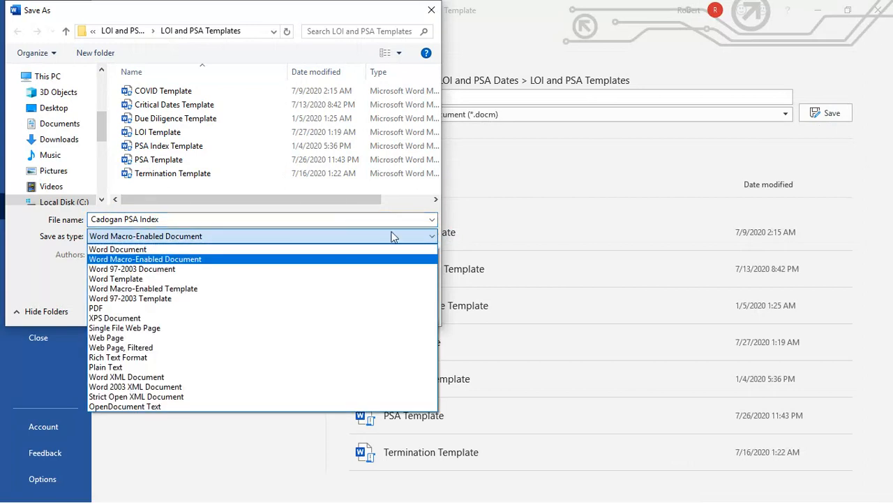
{"action": "left_click", "coordinate": [149, 247]}
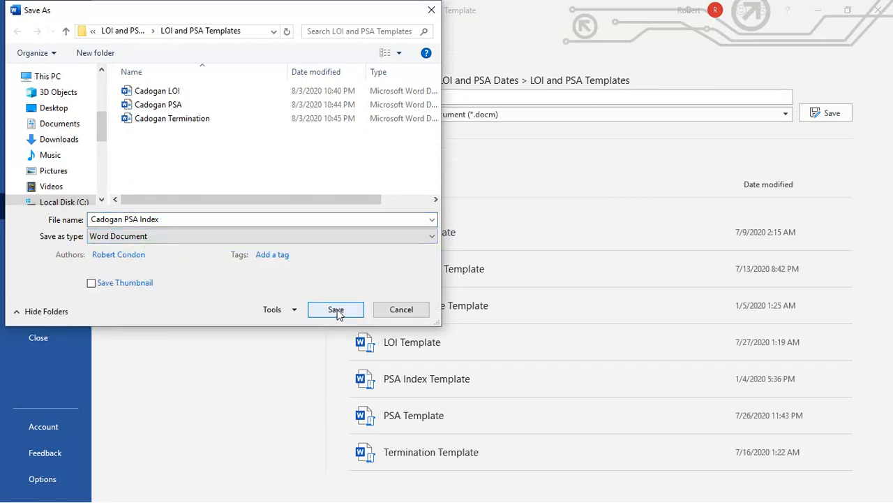
{"action": "left_click", "coordinate": [336, 309]}
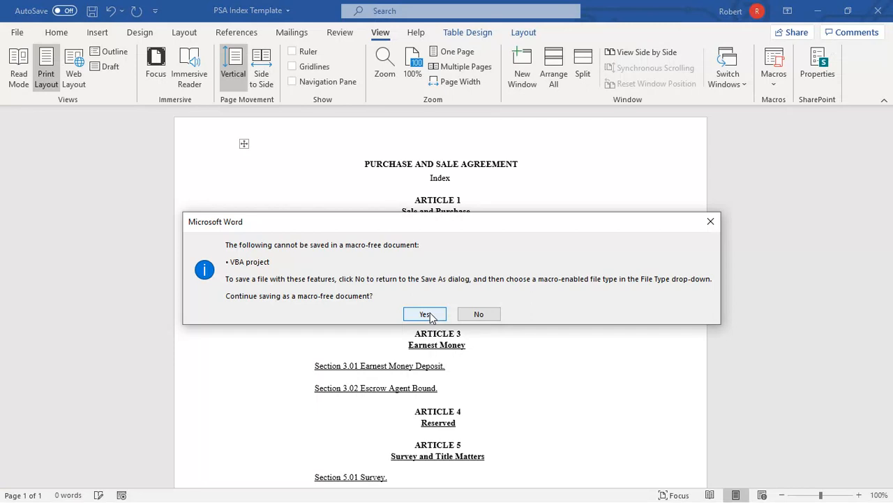
{"action": "left_click", "coordinate": [430, 314]}
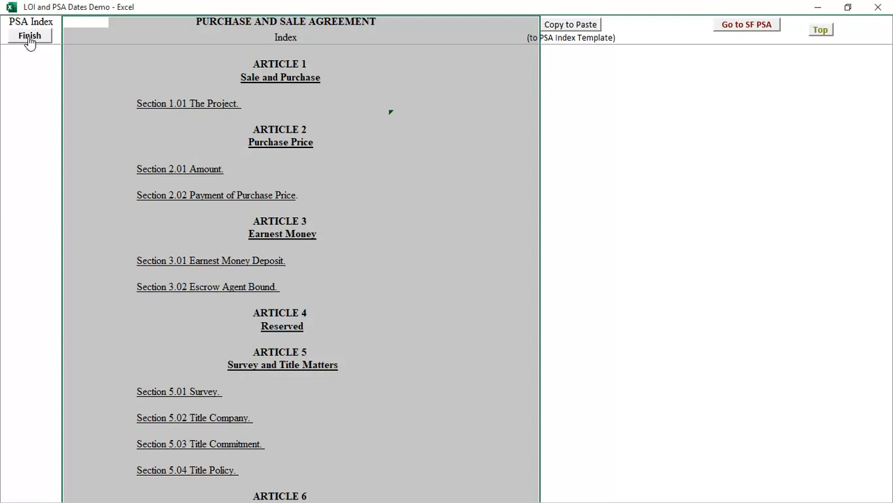
Finish the PSA Index copy operation in the Excel workbook and return to the short-form PSA.
{"action": "left_click", "coordinate": [30, 42]}
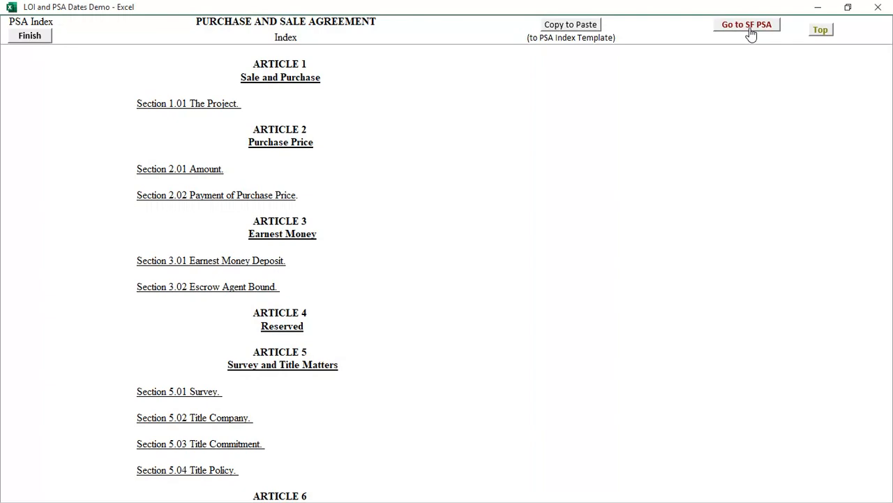
{"action": "left_click", "coordinate": [747, 26]}
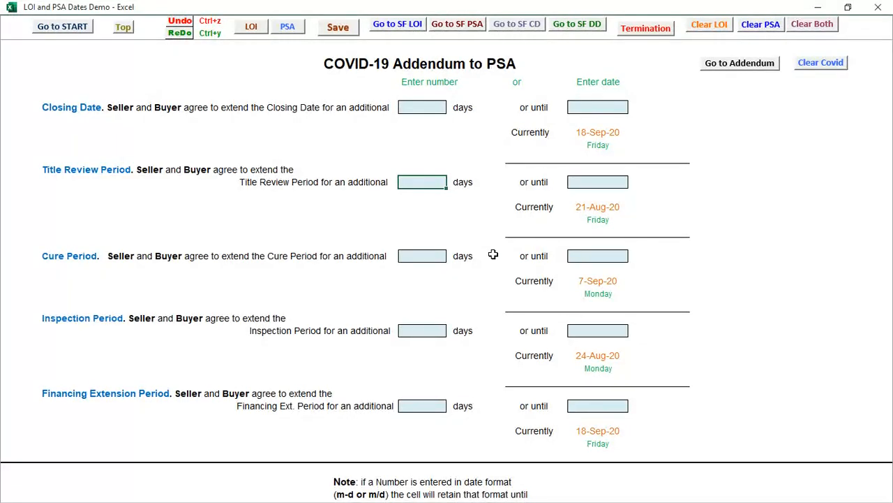
Try a 5-day Title Review Period extension in the COVID-19 Addendum inputs and examine the PSA deadlines above for conflicts.
{"action": "type", "text": "5"}
{"action": "left_click", "coordinate": [429, 107]}
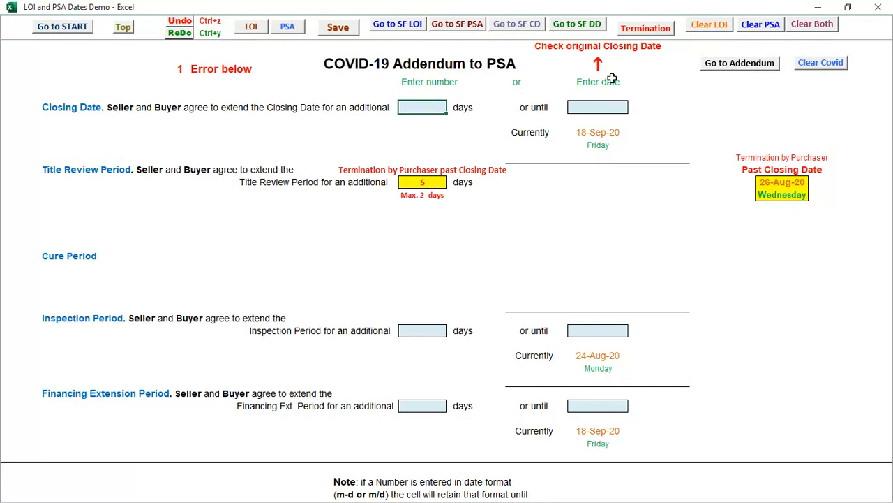
{"action": "scroll", "coordinate": [579, 200], "scroll_direction": "up", "scroll_amount": 12}
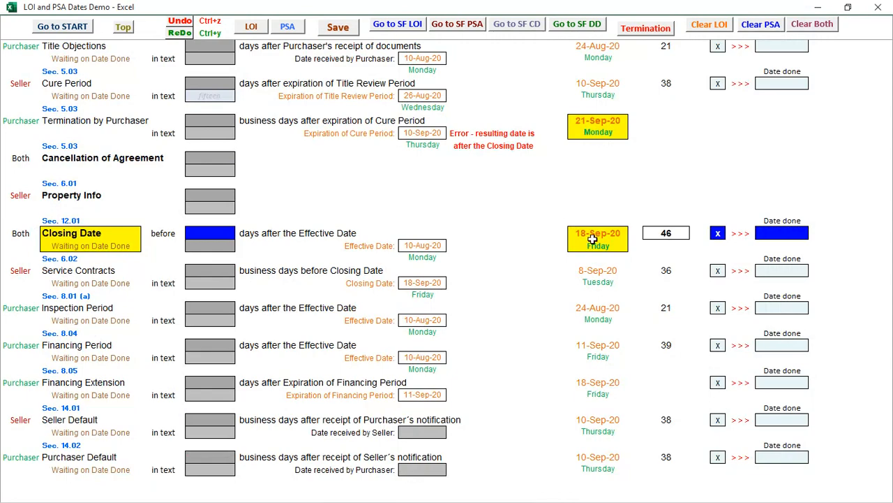
{"action": "scroll", "coordinate": [592, 239], "scroll_direction": "up", "scroll_amount": 15}
{"action": "scroll", "coordinate": [605, 236], "scroll_direction": "down", "scroll_amount": 8}
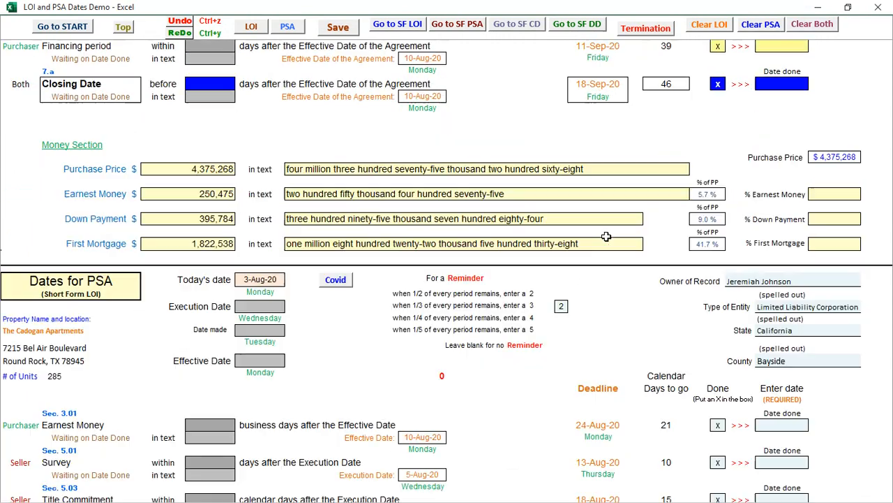
{"action": "scroll", "coordinate": [609, 235], "scroll_direction": "down", "scroll_amount": 4}
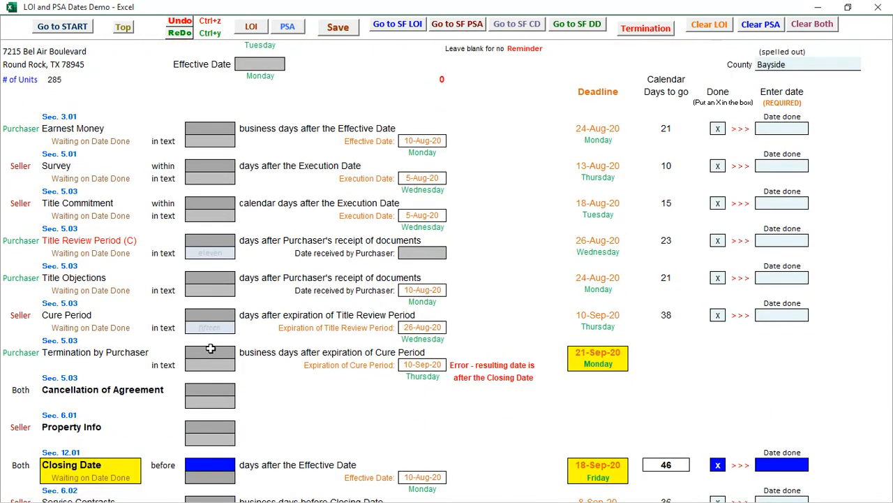
{"action": "scroll", "coordinate": [448, 294], "scroll_direction": "down", "scroll_amount": 3}
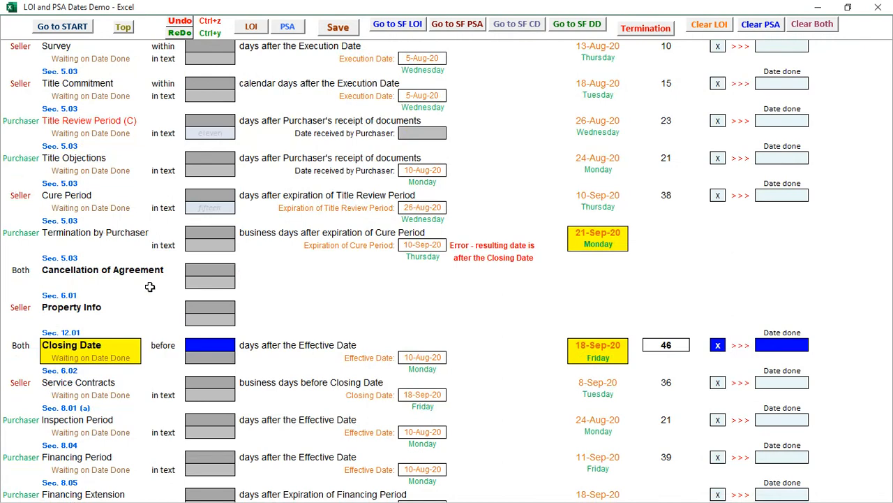
{"action": "scroll", "coordinate": [149, 286], "scroll_direction": "down", "scroll_amount": 9}
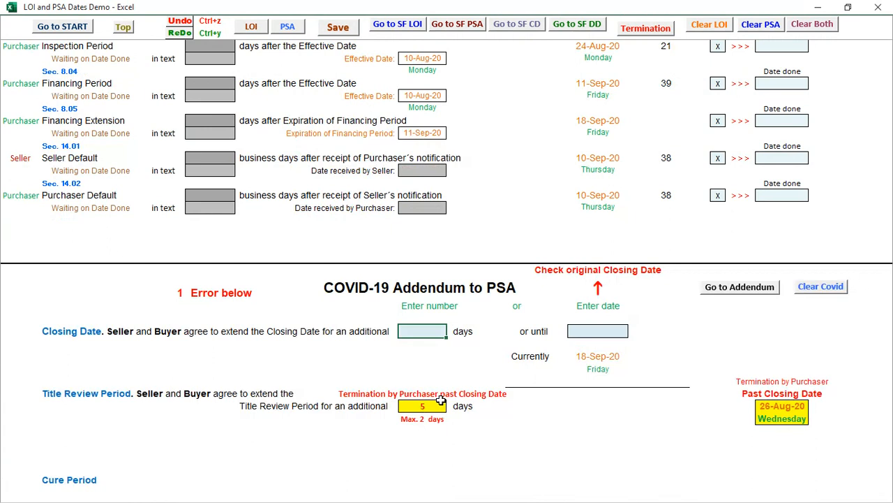
Set the Title Review Period extension to 2 days, retry 5 days, and set it back to 2 days.
{"action": "left_click", "coordinate": [441, 404]}
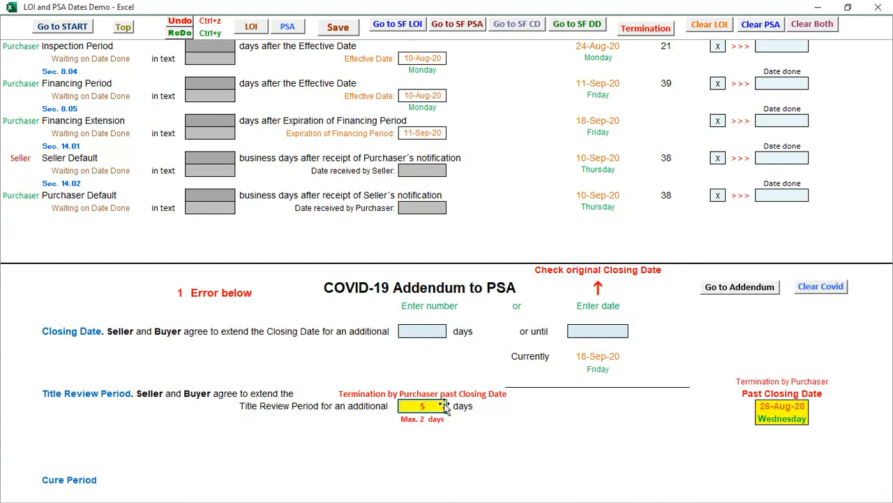
{"action": "type", "text": "2"}
{"action": "key", "text": "Return"}
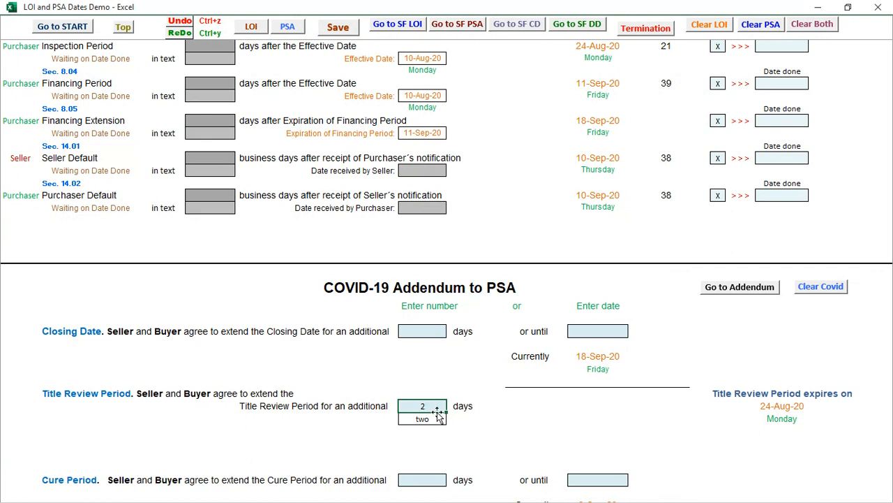
{"action": "type", "text": "5"}
{"action": "key", "text": "Return"}
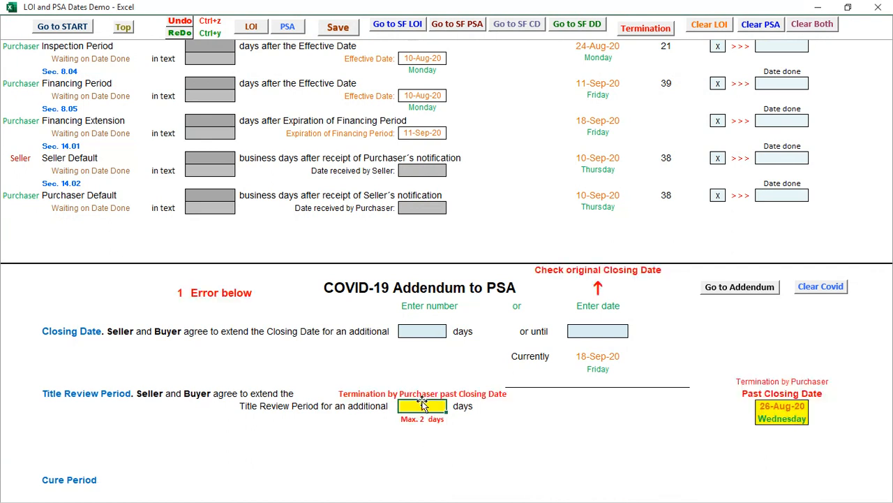
{"action": "left_click", "coordinate": [421, 407]}
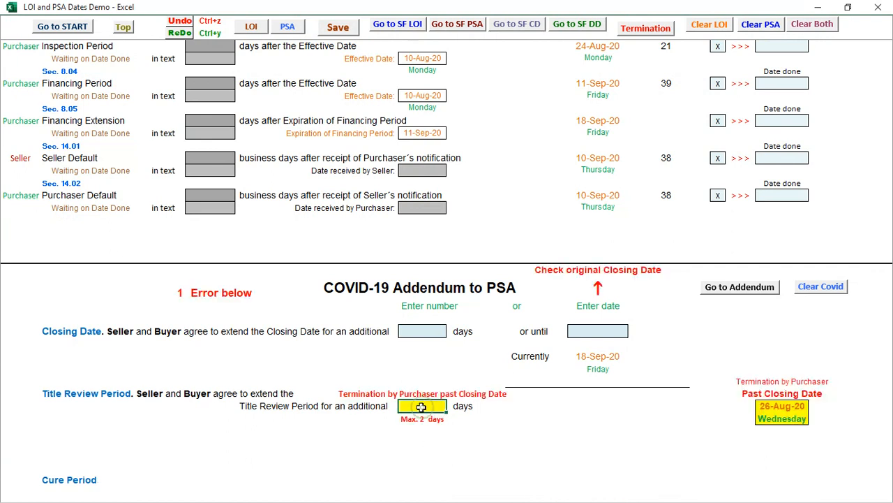
{"action": "type", "text": "2"}
{"action": "left_click", "coordinate": [465, 436]}
{"action": "left_click", "coordinate": [423, 478]}
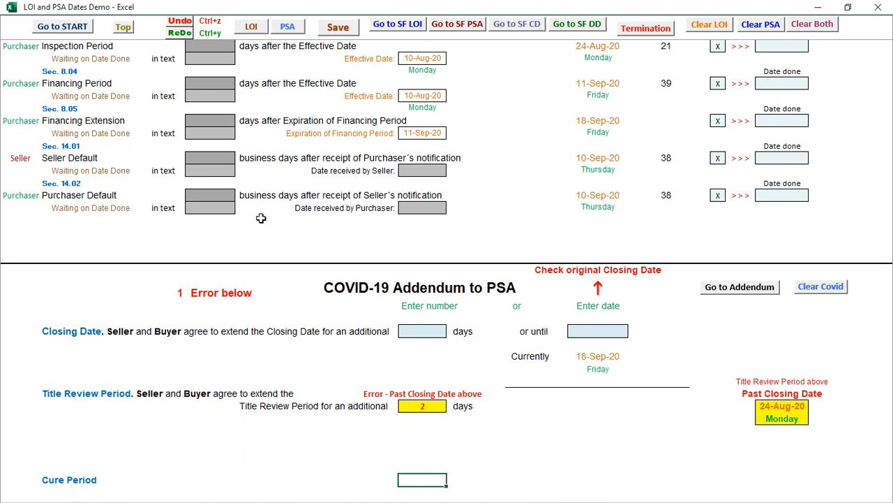
Extend the Closing Date in the COVID-19 Addendum inputs by an additional 45 days.
{"action": "scroll", "coordinate": [263, 214], "scroll_direction": "up", "scroll_amount": 5}
{"action": "left_click", "coordinate": [287, 26]}
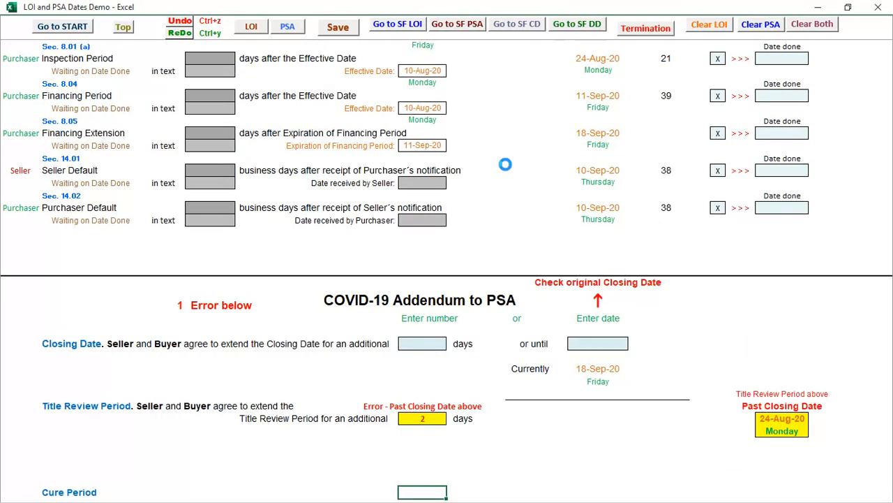
{"action": "left_click", "coordinate": [422, 343]}
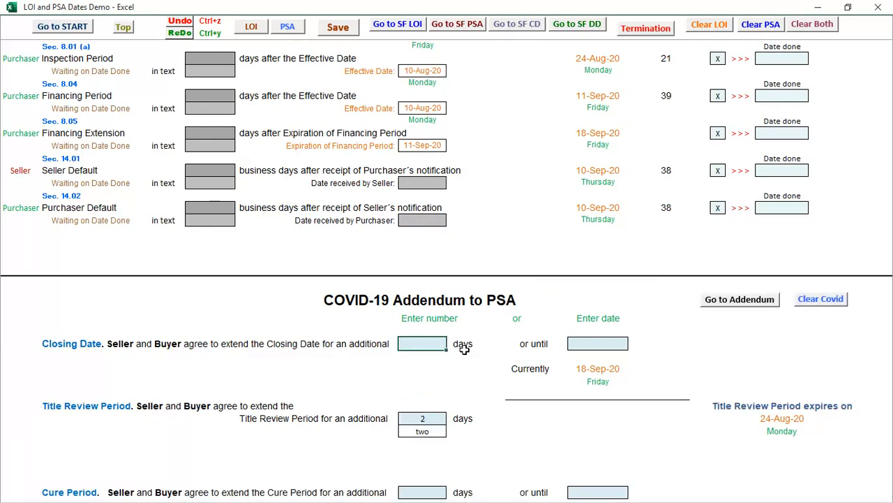
{"action": "type", "text": "45"}
{"action": "key", "text": "Return"}
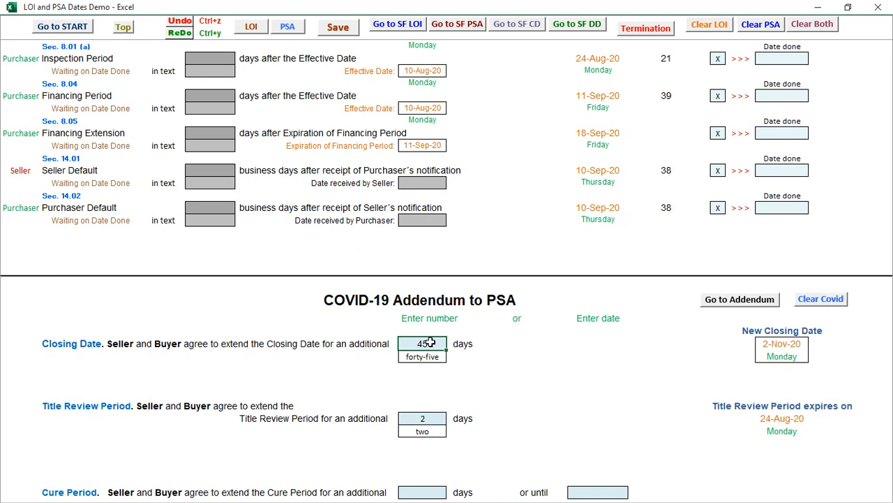
Change the Title Review Period extension in the COVID-19 Addendum inputs to 22 days.
{"action": "scroll", "coordinate": [422, 341], "scroll_direction": "down", "scroll_amount": 2}
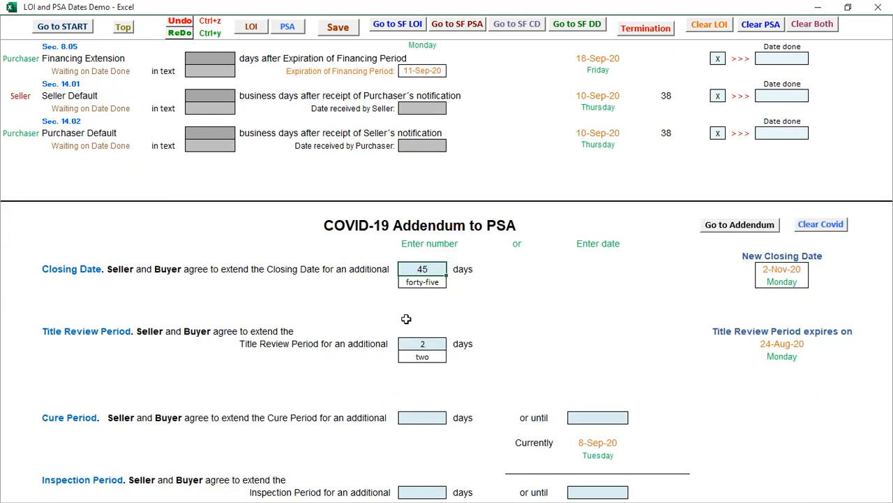
{"action": "double_click", "coordinate": [422, 342]}
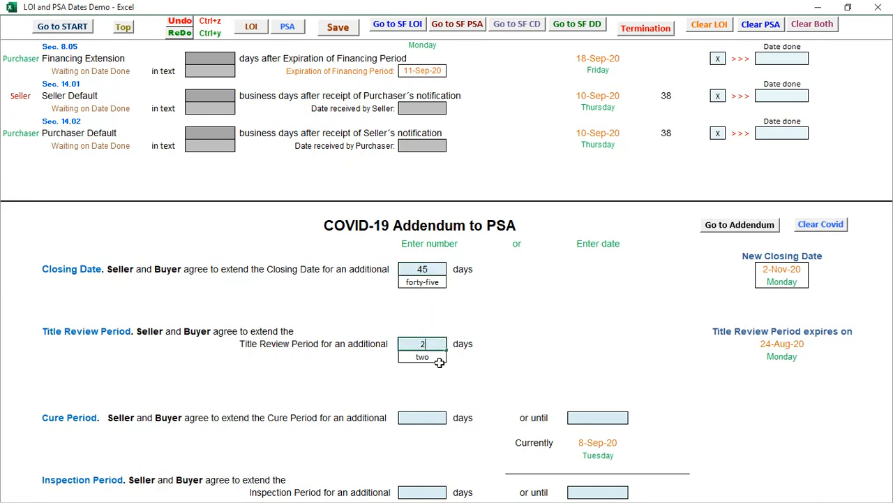
{"action": "type", "text": "2"}
{"action": "left_click", "coordinate": [421, 416]}
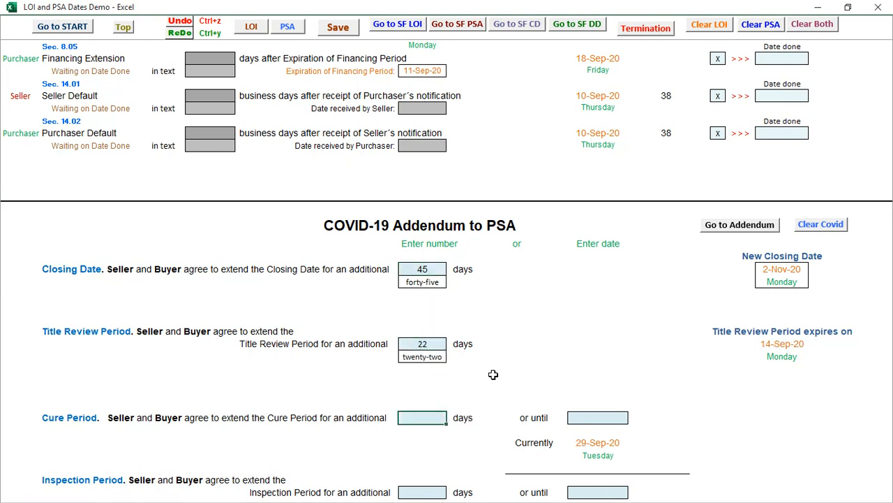
Try a 28-day Cure Period extension in the COVID-19 Addendum inputs, then set it to 20 days.
{"action": "type", "text": "28"}
{"action": "key", "text": "Return"}
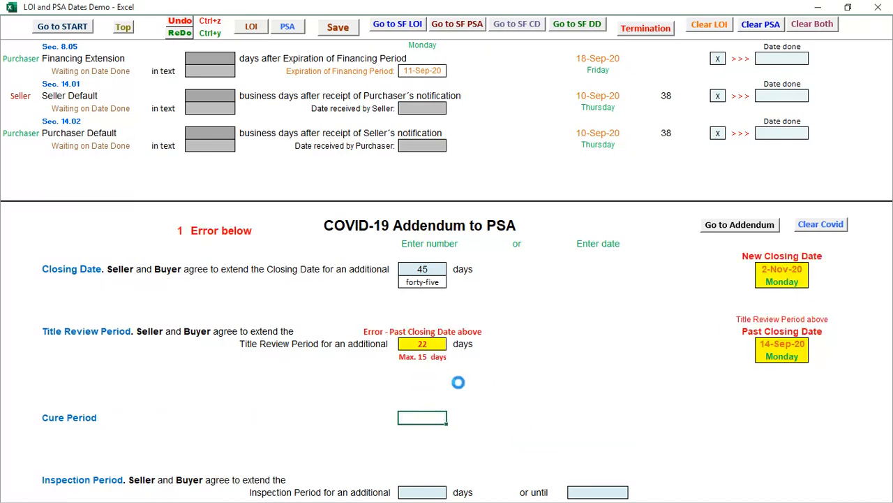
{"action": "left_click", "coordinate": [428, 416]}
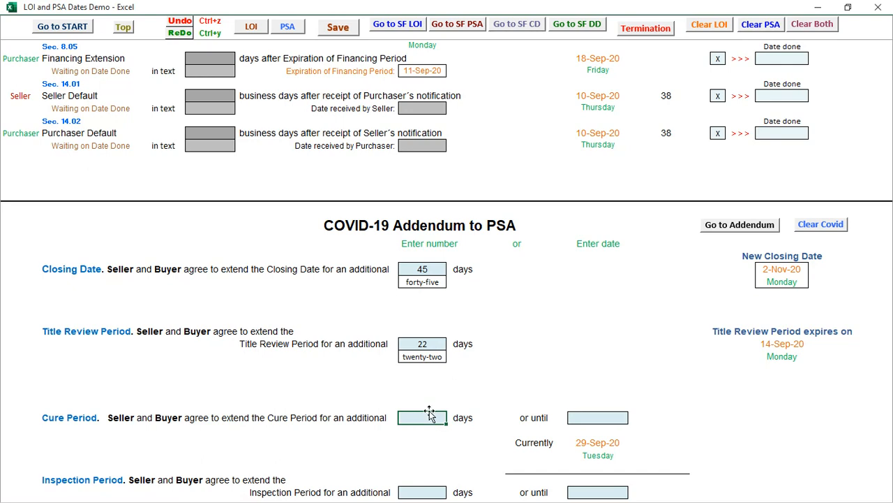
{"action": "type", "text": "20"}
{"action": "key", "text": "Return"}
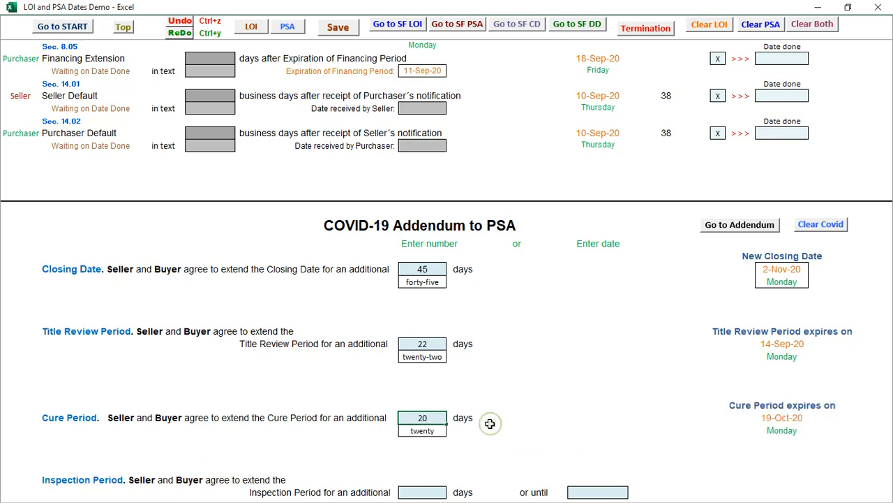
Set the Financing Extension Period extension to 40 days, leaving the Inspection Period entry blank.
{"action": "scroll", "coordinate": [480, 371], "scroll_direction": "down", "scroll_amount": 1}
{"action": "scroll", "coordinate": [479, 372], "scroll_direction": "down", "scroll_amount": 2}
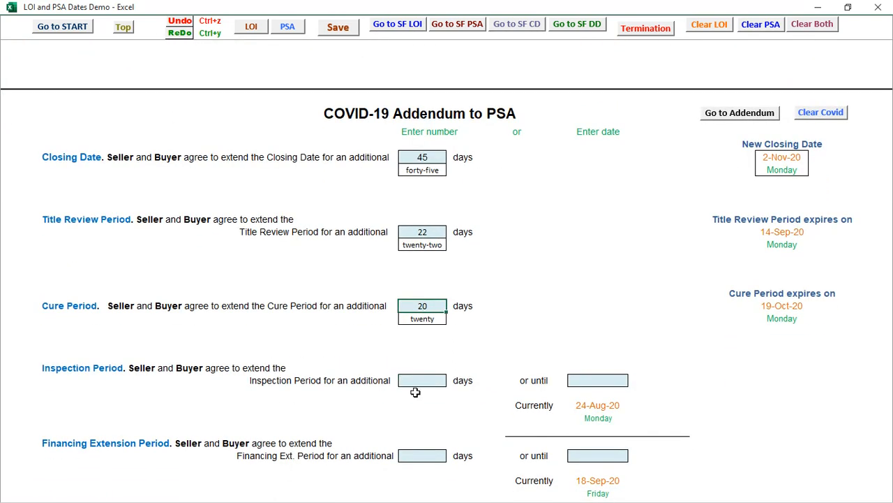
{"action": "left_click", "coordinate": [423, 453]}
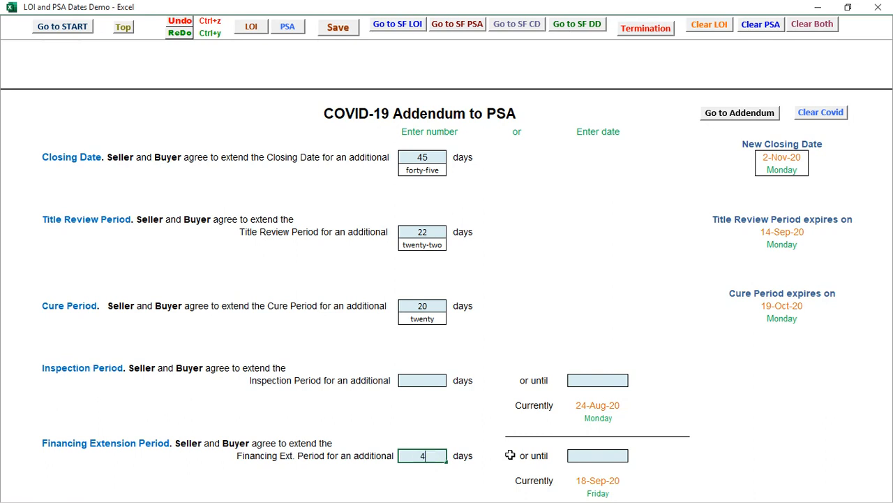
{"action": "type", "text": "40"}
{"action": "key", "text": "Return"}
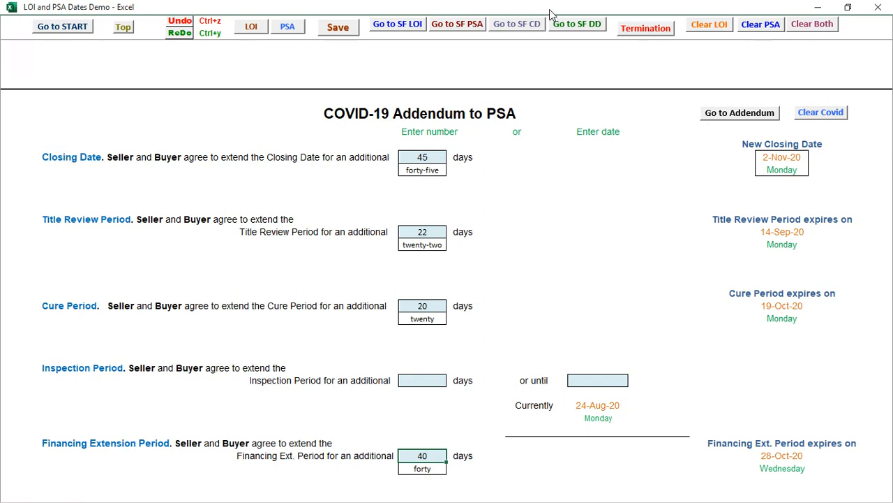
Open the short-form Critical Dates Timeline and check the deadlines marked as COVID dates.
{"action": "left_click", "coordinate": [528, 28]}
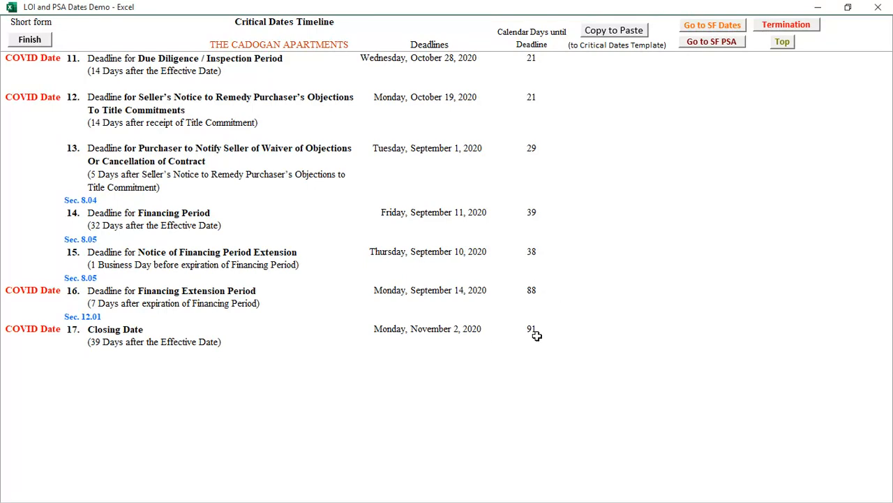
{"action": "scroll", "coordinate": [615, 256], "scroll_direction": "down", "scroll_amount": 1}
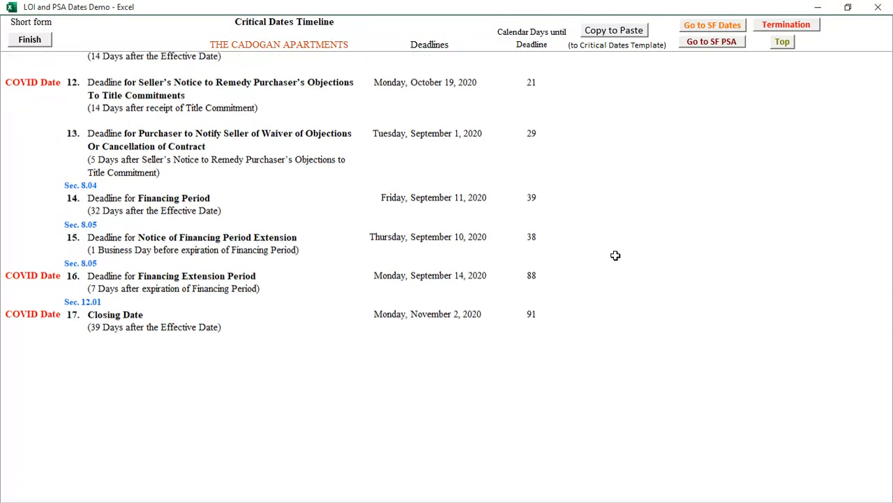
{"action": "scroll", "coordinate": [616, 255], "scroll_direction": "up", "scroll_amount": 1}
{"action": "scroll", "coordinate": [387, 193], "scroll_direction": "up", "scroll_amount": 1}
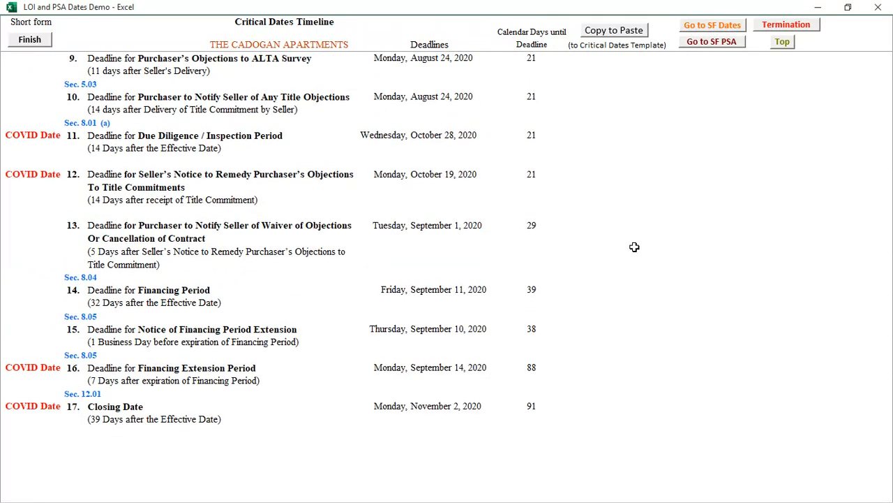
{"action": "scroll", "coordinate": [634, 246], "scroll_direction": "up", "scroll_amount": 1}
Return to the short-form dates sheet, open the COVID-19 Addendum and review its extension clauses.
{"action": "left_click", "coordinate": [717, 26]}
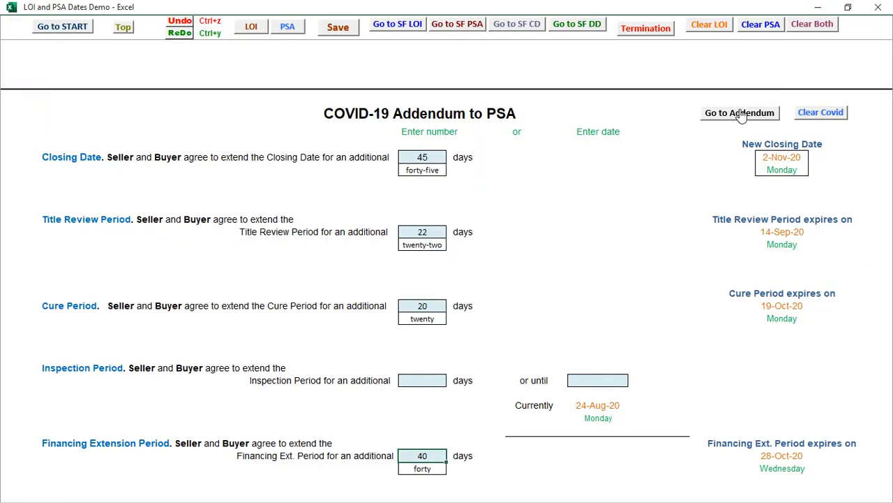
{"action": "left_click", "coordinate": [741, 116]}
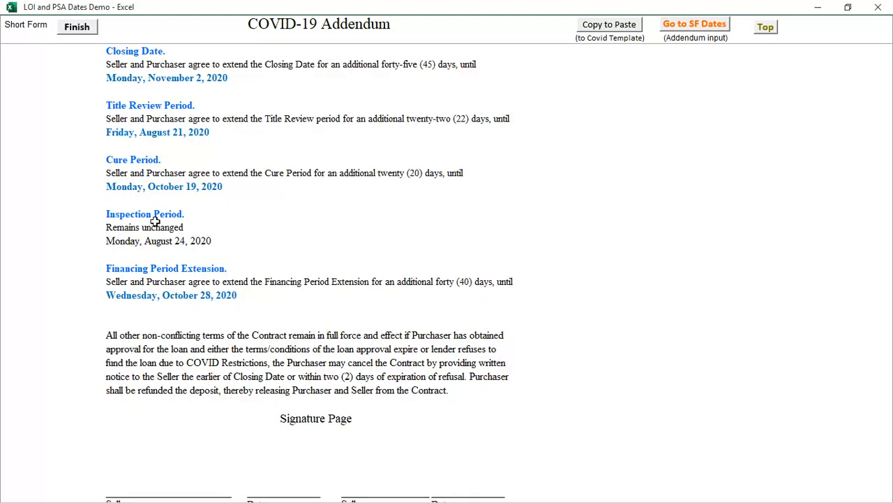
{"action": "scroll", "coordinate": [155, 220], "scroll_direction": "up", "scroll_amount": 2}
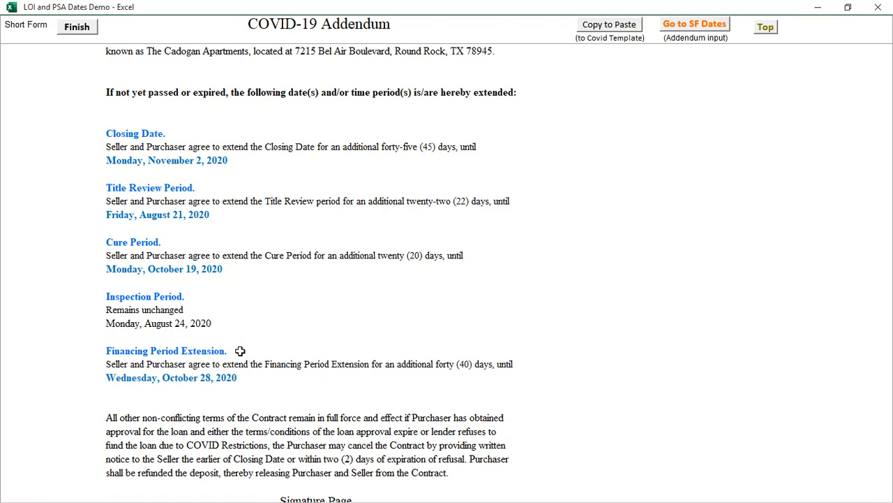
Return to the short-form dates sheet and replace the Closing Date's day-count extension with the date 2-Nov-20.
{"action": "scroll", "coordinate": [375, 300], "scroll_direction": "down", "scroll_amount": 1}
{"action": "scroll", "coordinate": [305, 255], "scroll_direction": "up", "scroll_amount": 2}
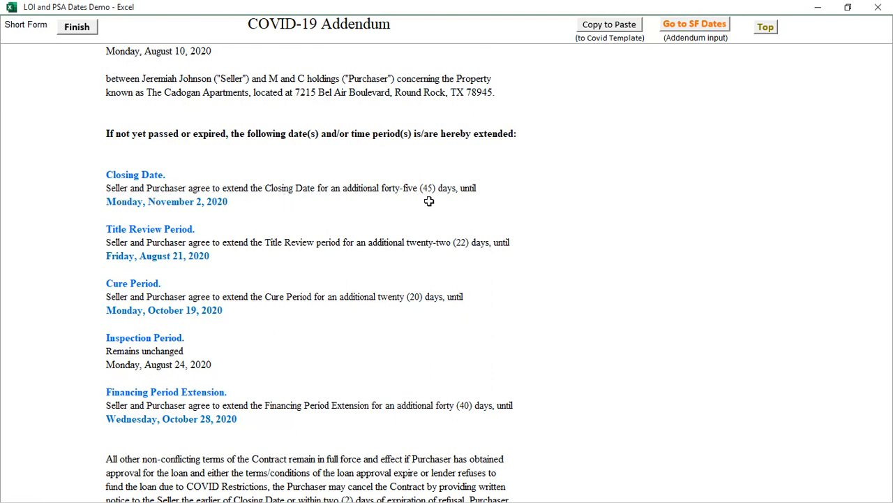
{"action": "left_click", "coordinate": [707, 26]}
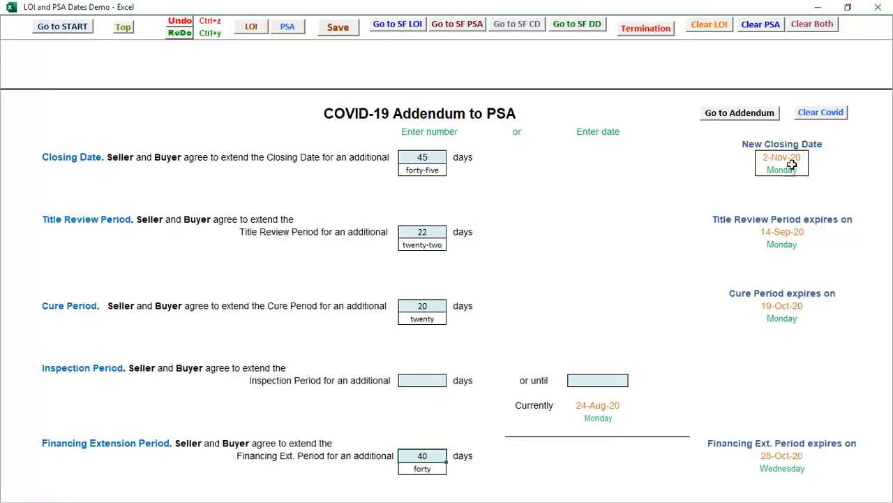
{"action": "left_click", "coordinate": [427, 158]}
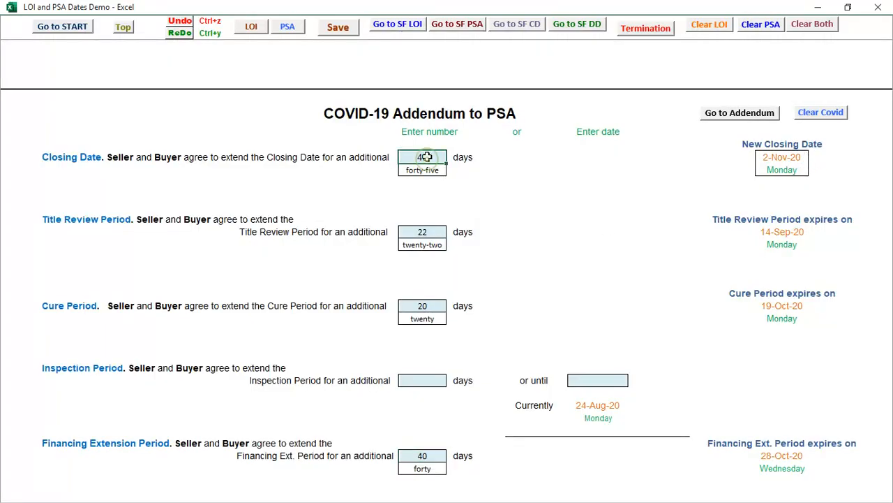
{"action": "key", "text": "Delete"}
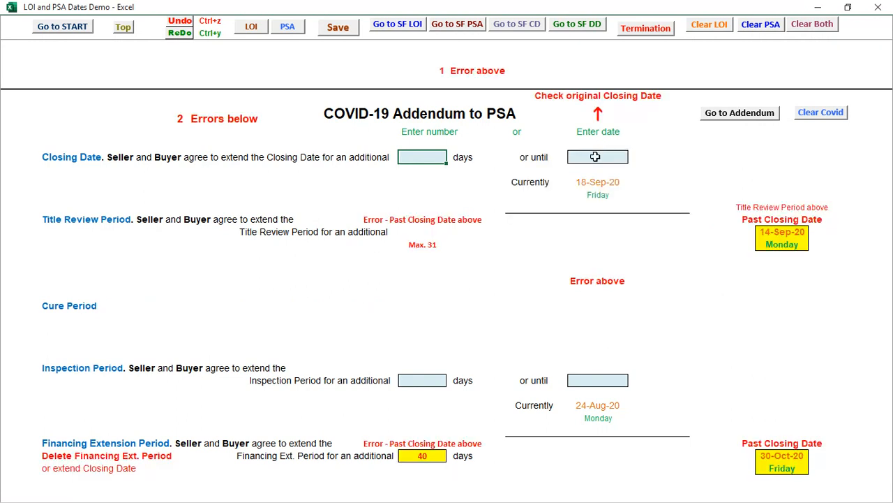
{"action": "left_click", "coordinate": [596, 157]}
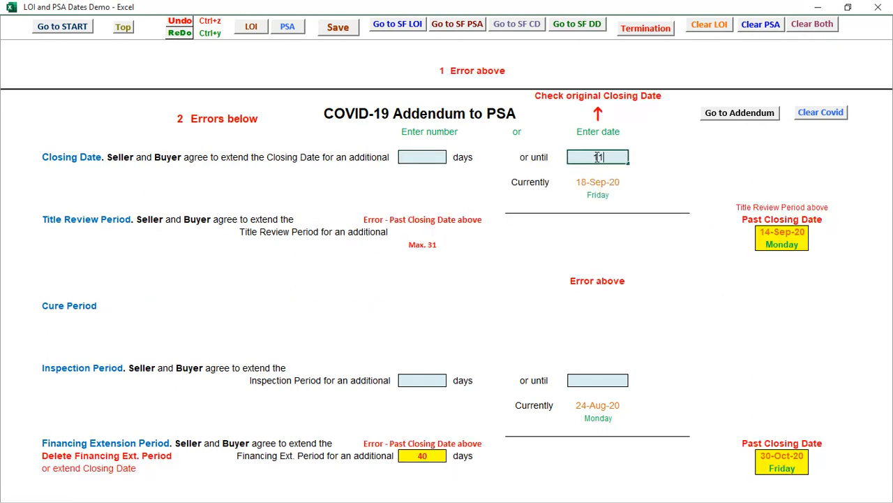
{"action": "key", "text": "Return"}
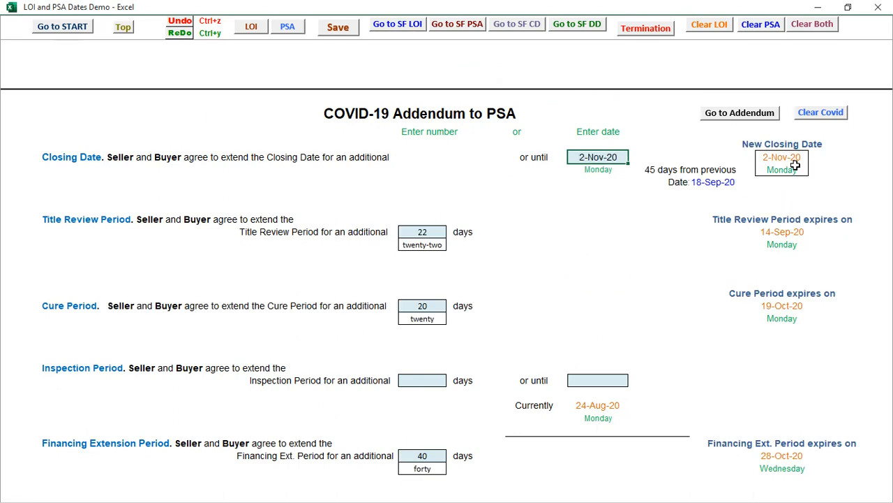
Check the Closing Date clause in the COVID-19 Addendum and return to the short-form dates sheet.
{"action": "left_click", "coordinate": [733, 114]}
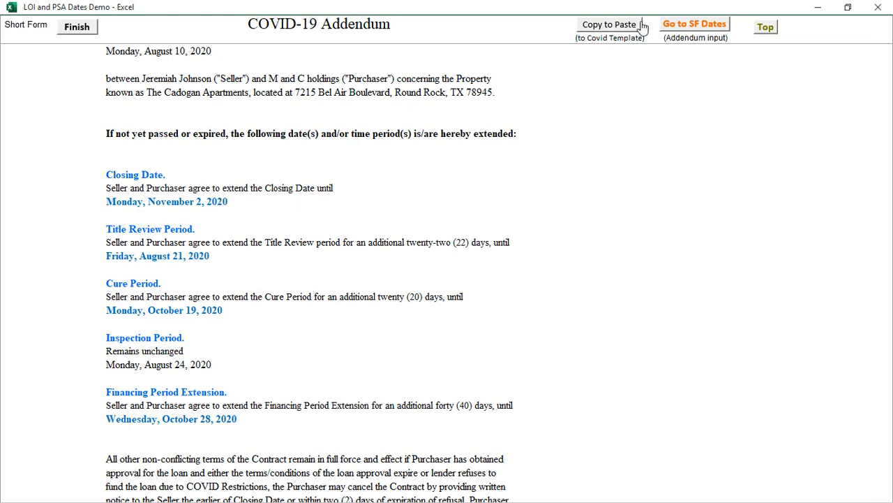
{"action": "left_click", "coordinate": [703, 26]}
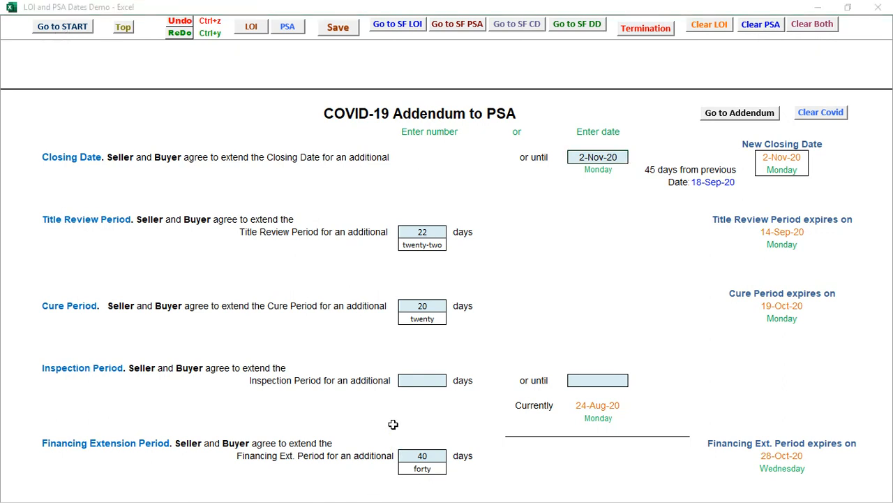
{"action": "key", "text": "alt+Tab"}
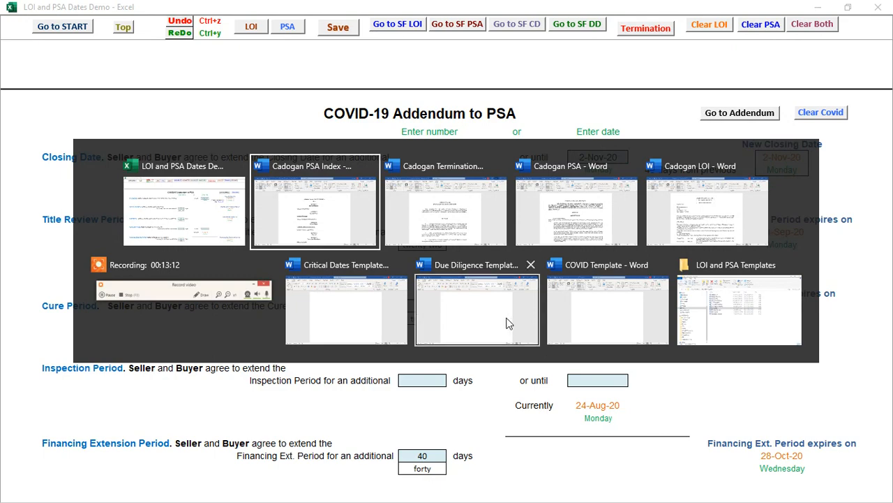
{"action": "key", "text": "Escape"}
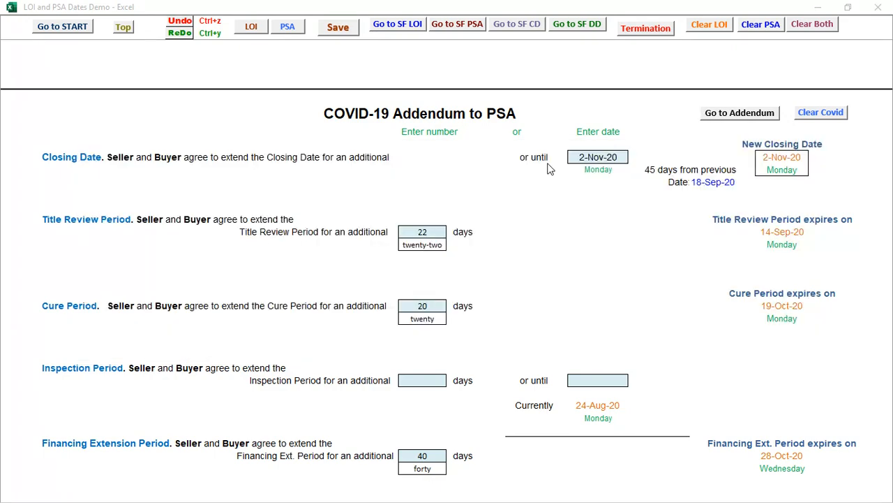
{"action": "key", "text": "alt+Tab"}
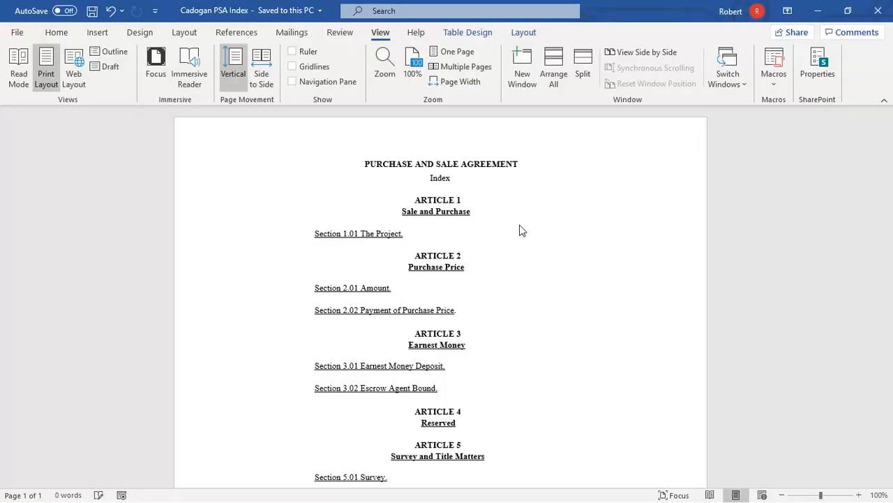
{"action": "key", "text": "alt+Tab"}
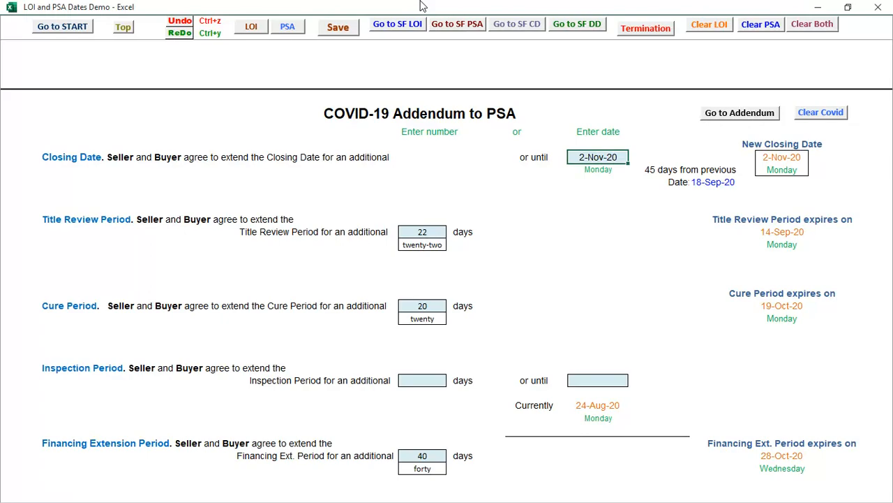
Open the short-form Due Diligence Checklist and compare its Property Information items with Schedule 1.
{"action": "left_click", "coordinate": [571, 21]}
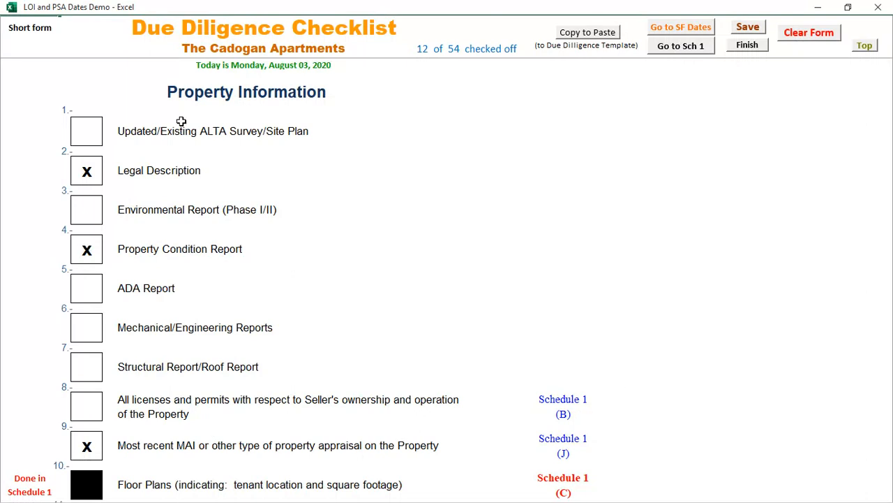
{"action": "left_click", "coordinate": [680, 46]}
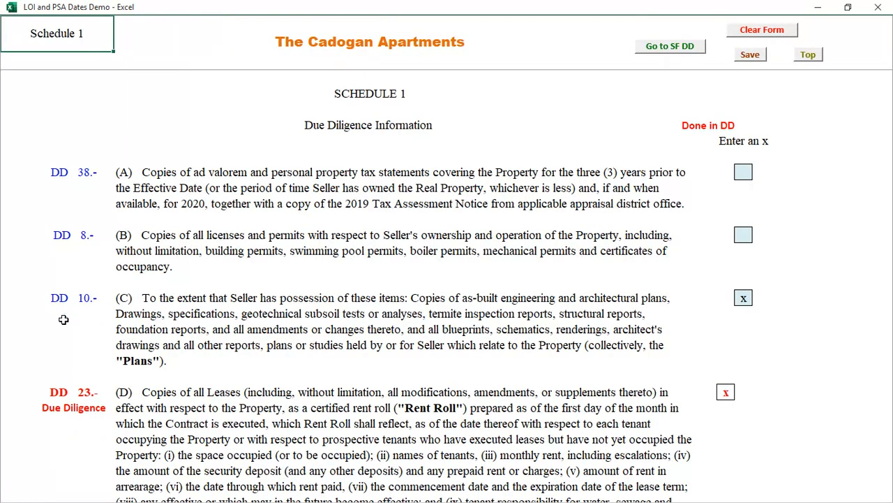
{"action": "left_click", "coordinate": [670, 46]}
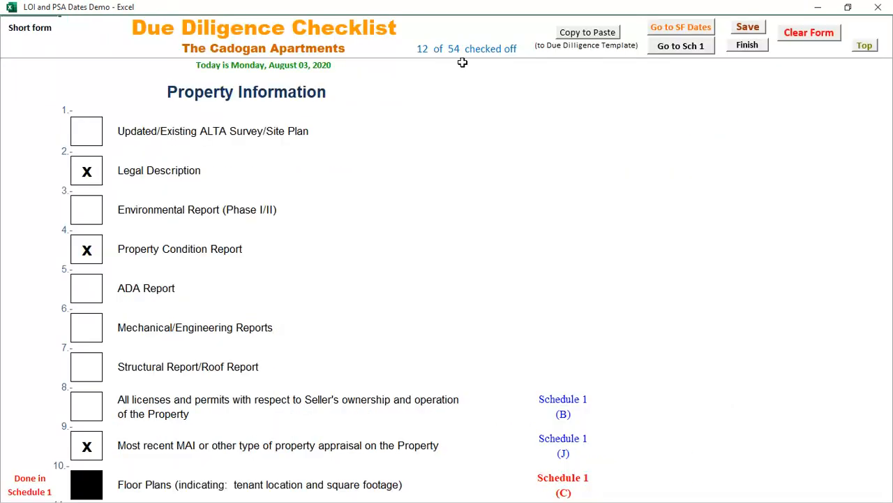
In Schedule 1, try the entry "g" for item (B), licenses and permits, and replace it with "x".
{"action": "left_click", "coordinate": [681, 46]}
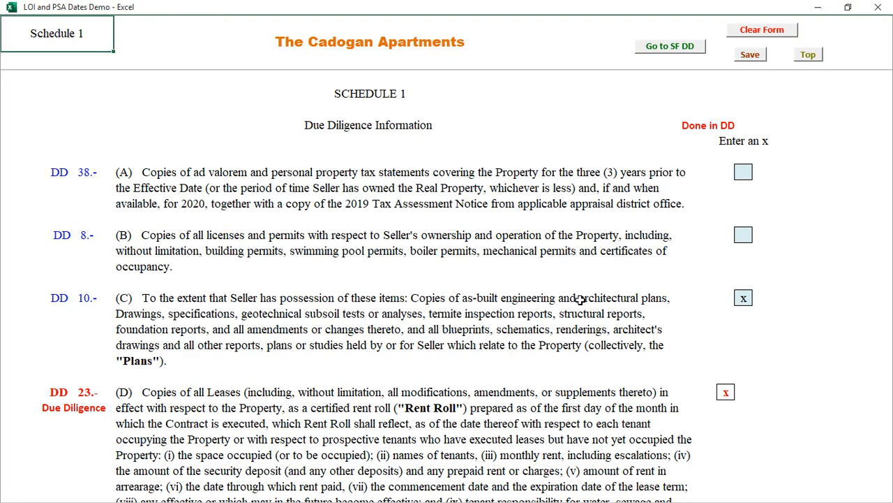
{"action": "left_click", "coordinate": [744, 234]}
{"action": "type", "text": "g"}
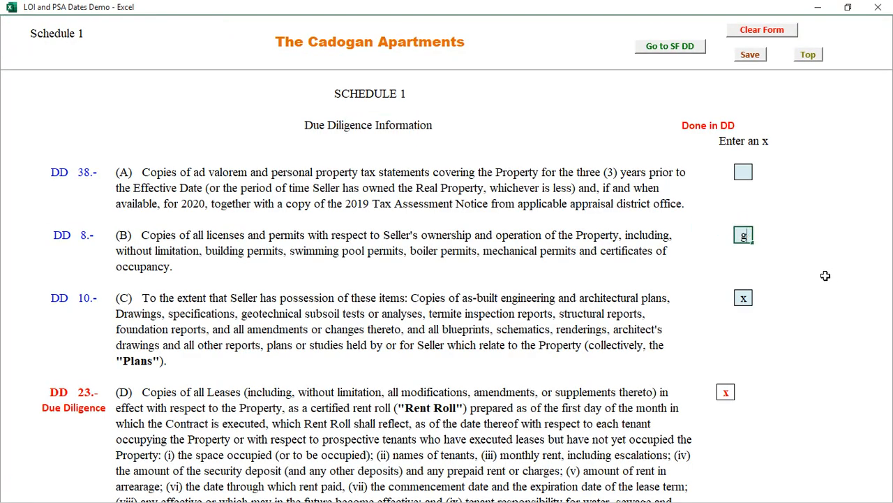
{"action": "key", "text": "Return"}
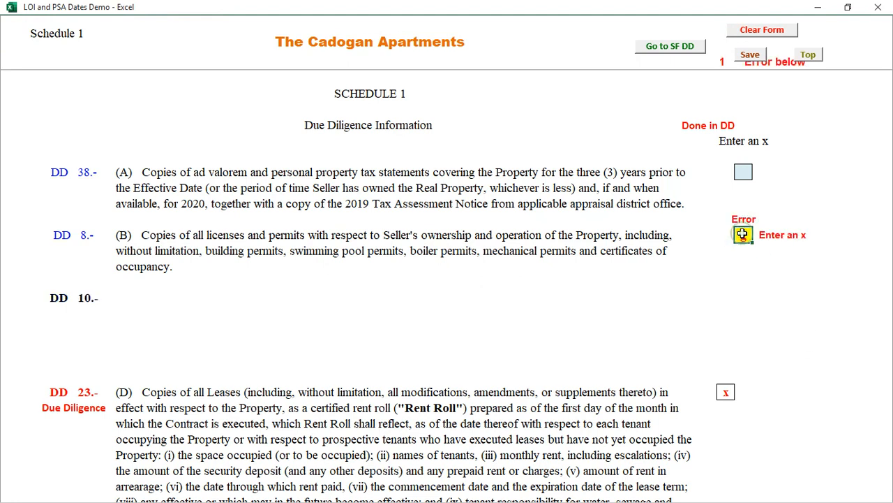
{"action": "type", "text": "x"}
{"action": "key", "text": "Return"}
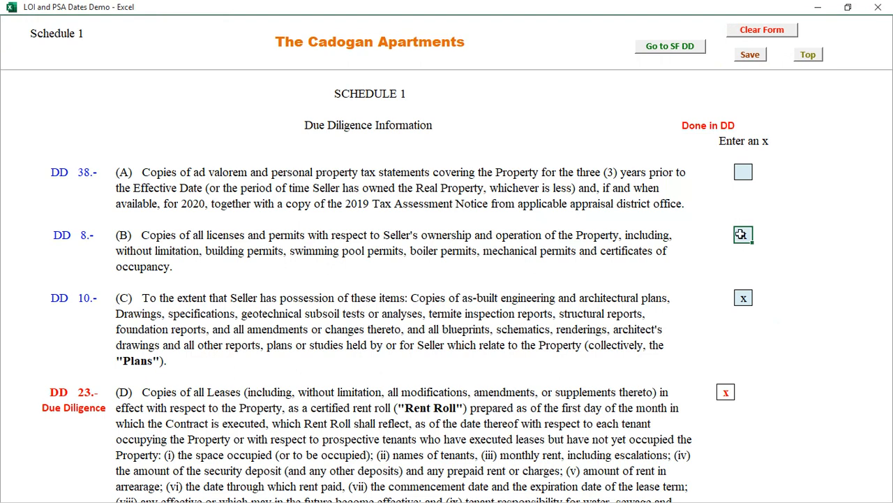
Compare the licenses and permits item in the Due Diligence Checklist and Schedule 1, and return to the short-form dates sheet.
{"action": "left_click", "coordinate": [674, 47]}
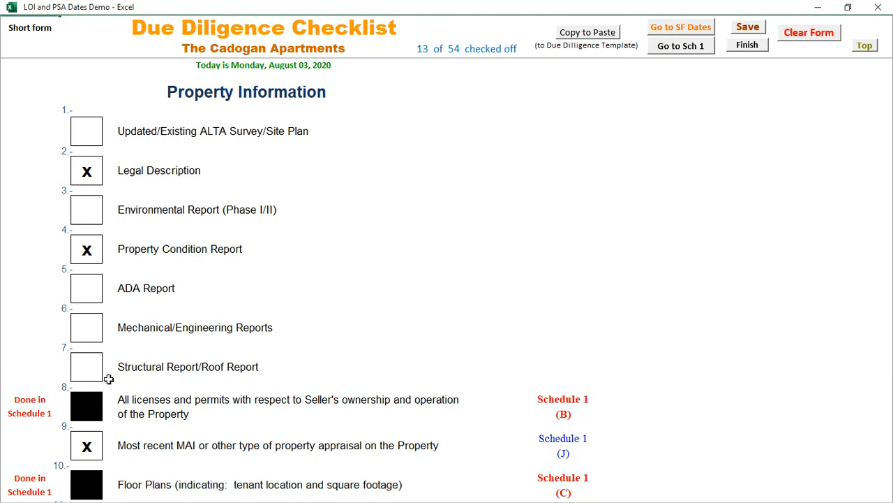
{"action": "left_click", "coordinate": [684, 46]}
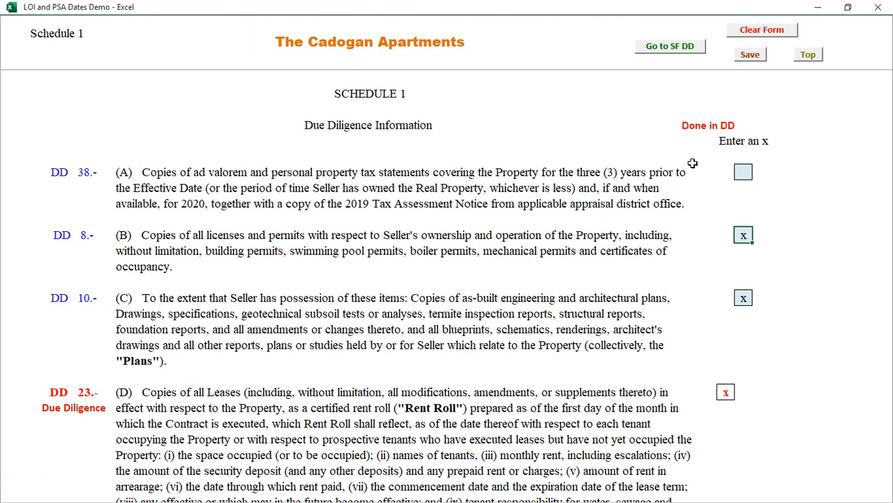
{"action": "left_click", "coordinate": [666, 47]}
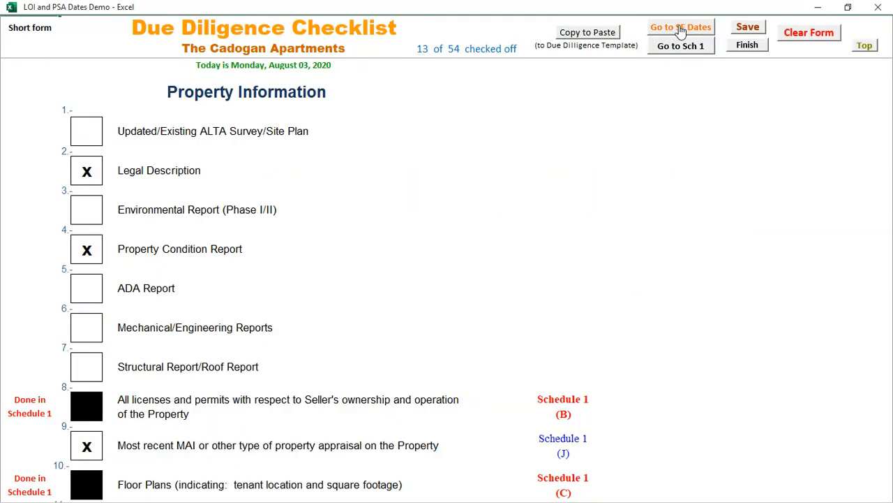
{"action": "left_click", "coordinate": [683, 29]}
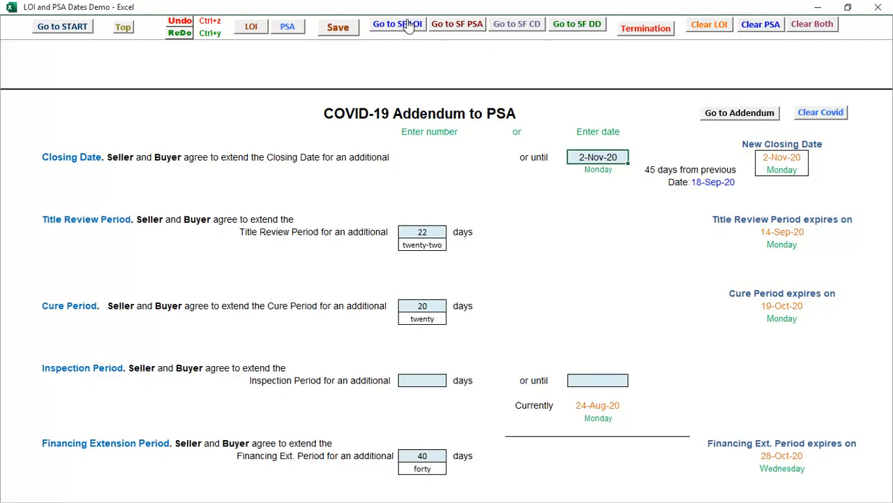
Review the short-form LOI through its signature section and Schedule 1 due diligence list, and return to the dates sheet.
{"action": "left_click", "coordinate": [397, 26]}
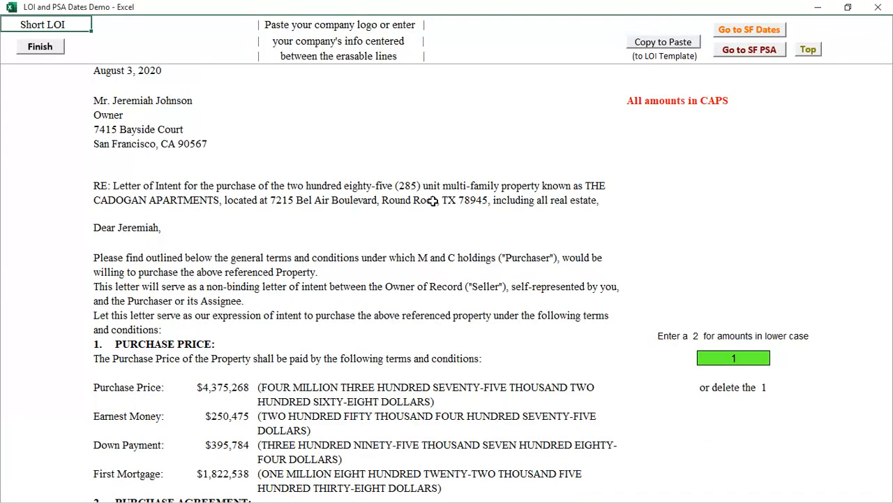
{"action": "scroll", "coordinate": [445, 238], "scroll_direction": "down", "scroll_amount": 5}
{"action": "scroll", "coordinate": [414, 276], "scroll_direction": "down", "scroll_amount": 20}
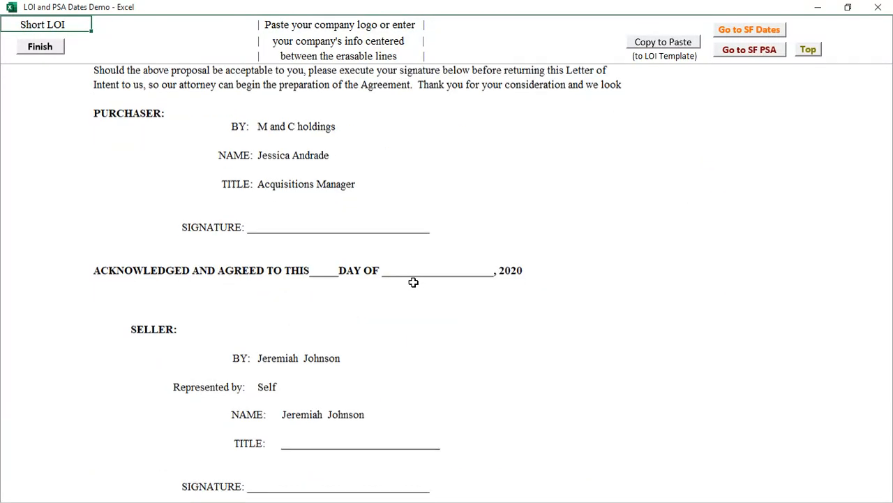
{"action": "scroll", "coordinate": [414, 272], "scroll_direction": "down", "scroll_amount": 8}
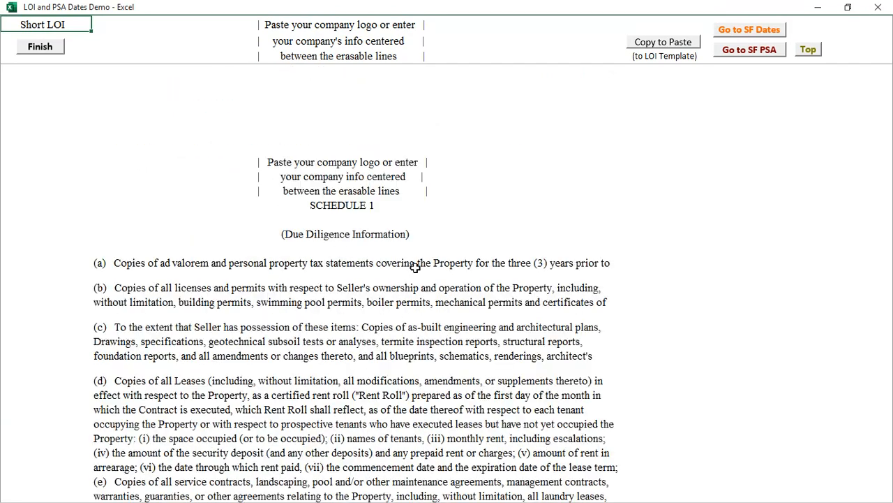
{"action": "scroll", "coordinate": [321, 200], "scroll_direction": "down", "scroll_amount": 1}
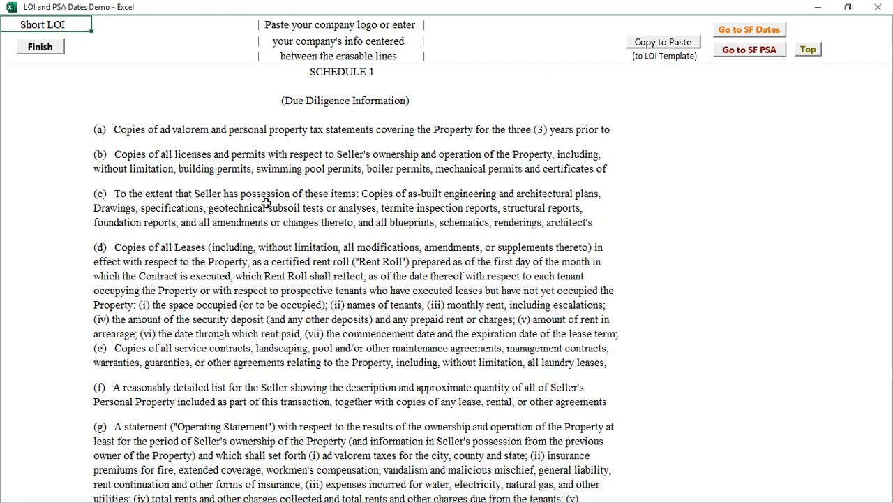
{"action": "scroll", "coordinate": [319, 199], "scroll_direction": "up", "scroll_amount": 1}
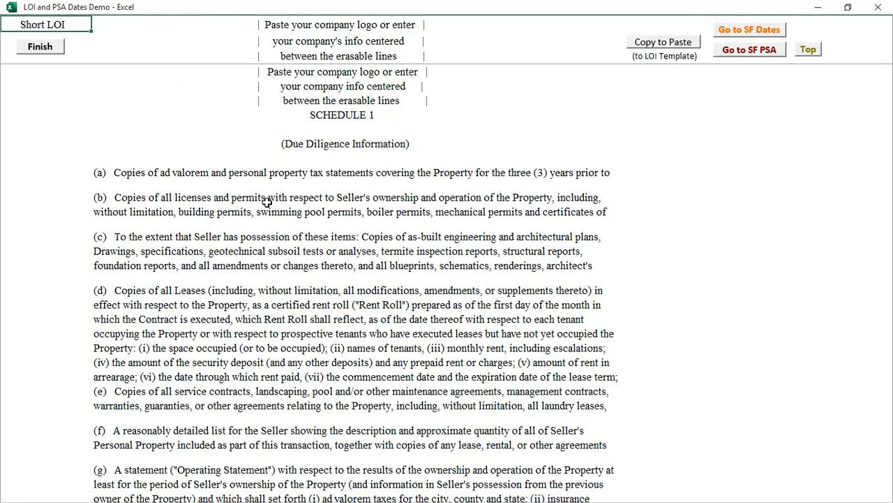
{"action": "scroll", "coordinate": [508, 220], "scroll_direction": "up", "scroll_amount": 3}
{"action": "scroll", "coordinate": [509, 219], "scroll_direction": "up", "scroll_amount": 10}
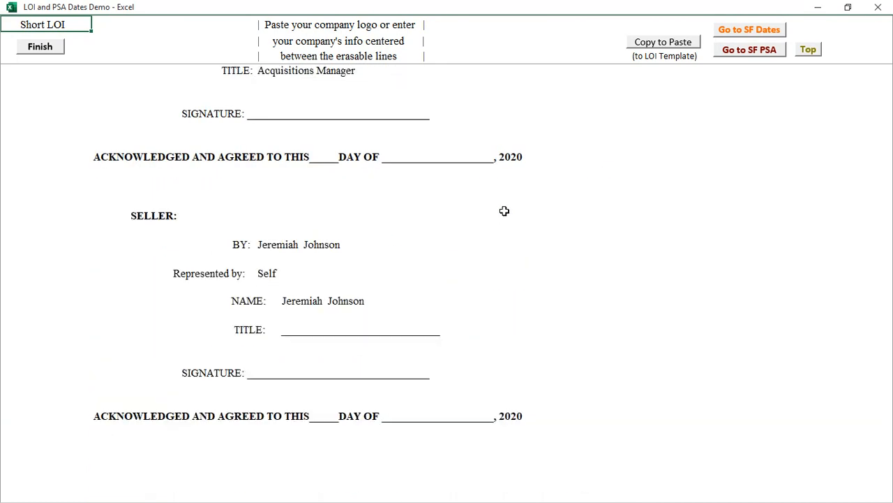
{"action": "scroll", "coordinate": [504, 211], "scroll_direction": "up", "scroll_amount": 2}
{"action": "left_click", "coordinate": [750, 30]}
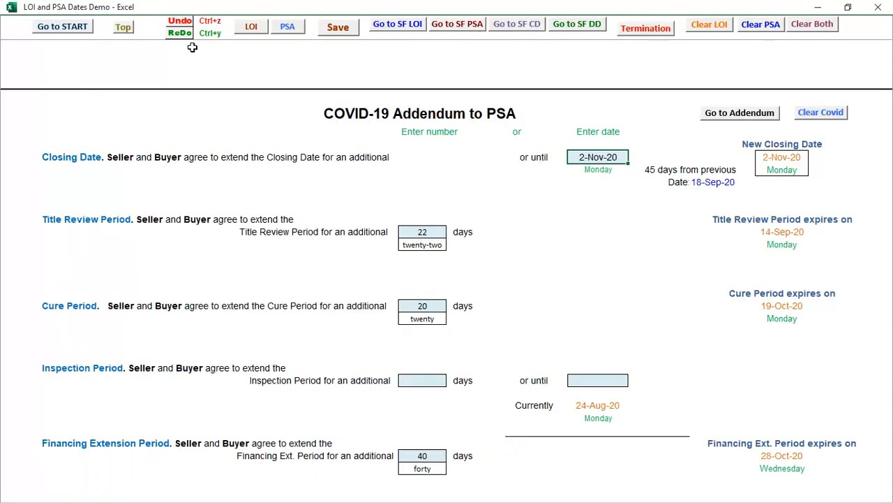
Review the Instructions contents and General section on the start sheet, and return to the short-form dates sheet.
{"action": "left_click", "coordinate": [63, 28]}
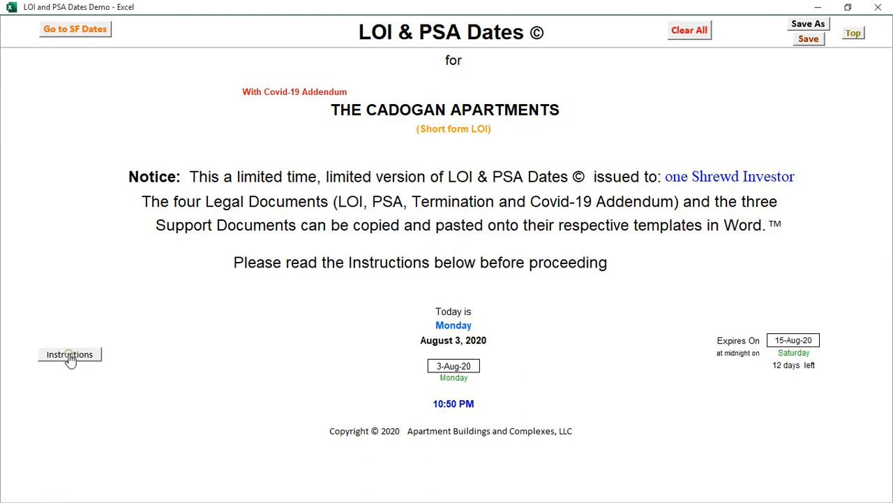
{"action": "left_click", "coordinate": [69, 355]}
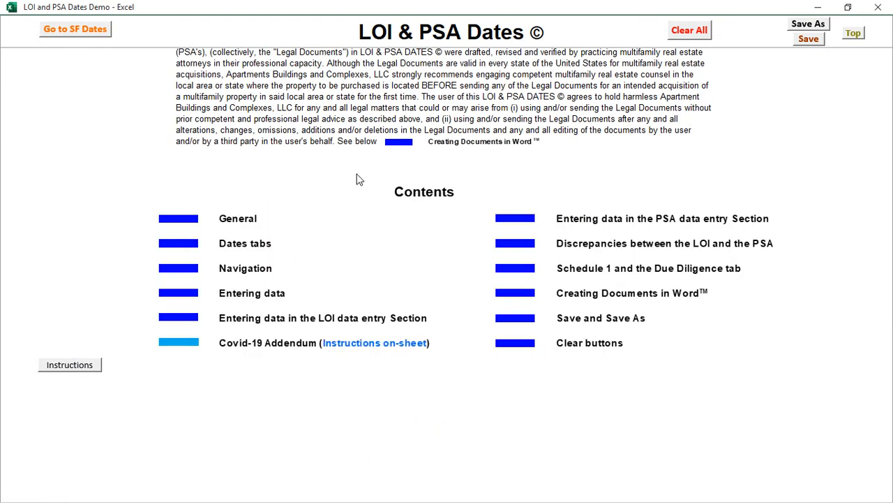
{"action": "left_click", "coordinate": [60, 367]}
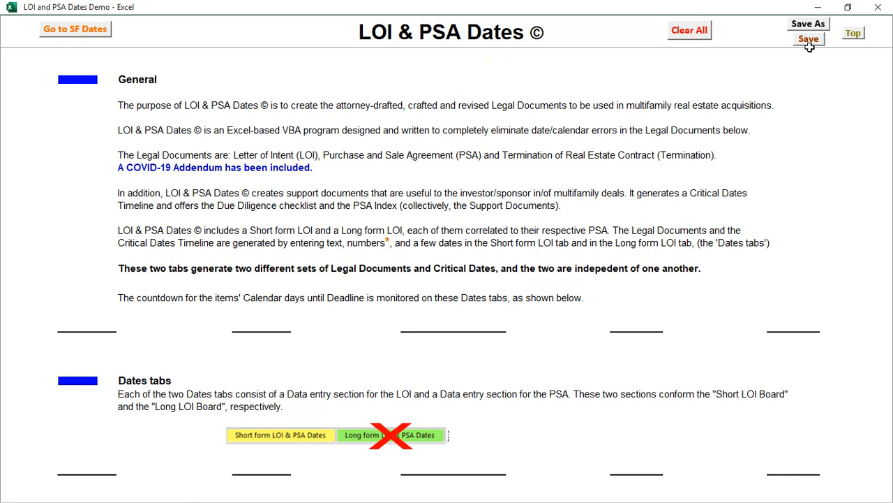
{"action": "left_click", "coordinate": [857, 33]}
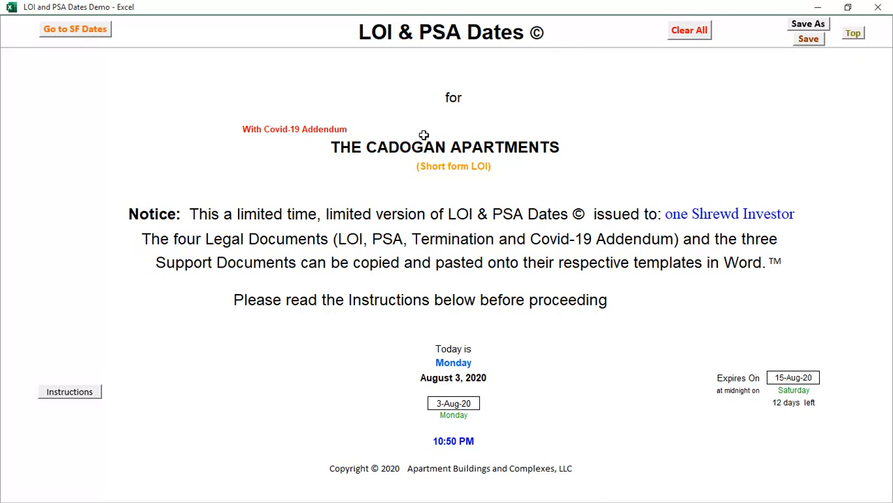
{"action": "left_click", "coordinate": [46, 35]}
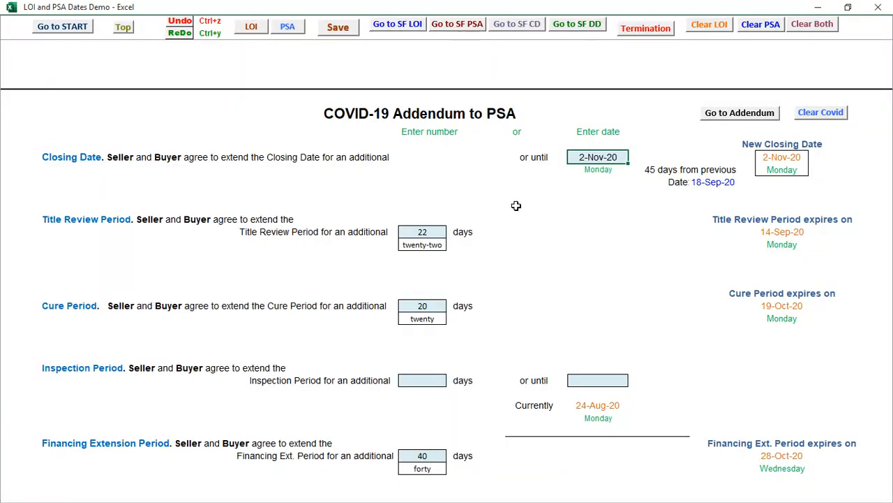
Review the COVID-19 Addendum extensions and compare the resulting dates on the short-form PSA and LOI dates sheets.
{"action": "scroll", "coordinate": [442, 195], "scroll_direction": "down", "scroll_amount": 1}
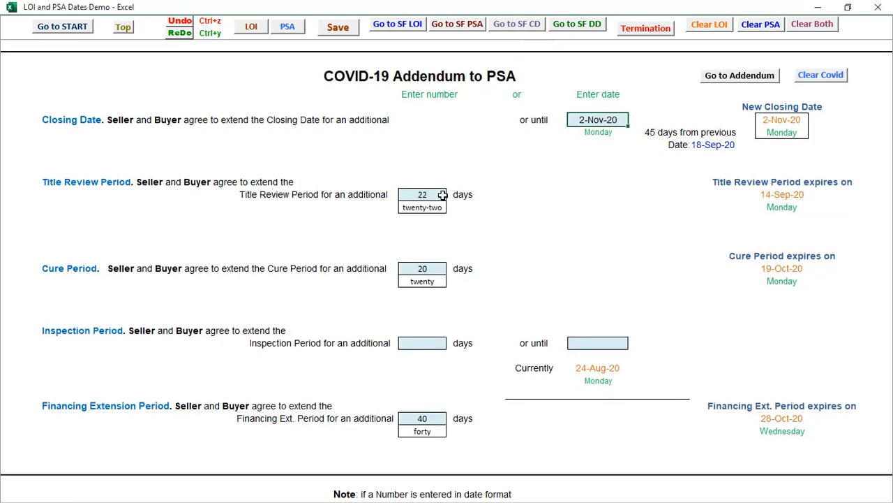
{"action": "left_click", "coordinate": [252, 26]}
{"action": "left_click", "coordinate": [286, 27]}
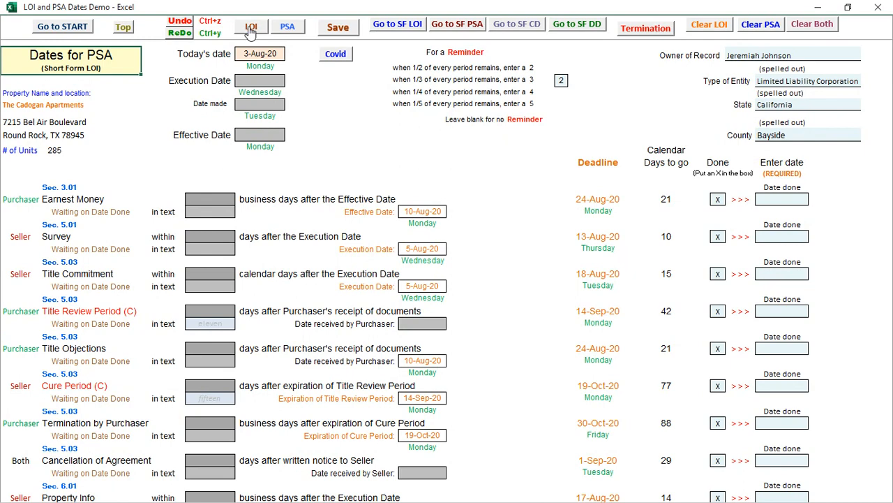
{"action": "scroll", "coordinate": [241, 123], "scroll_direction": "down", "scroll_amount": 1}
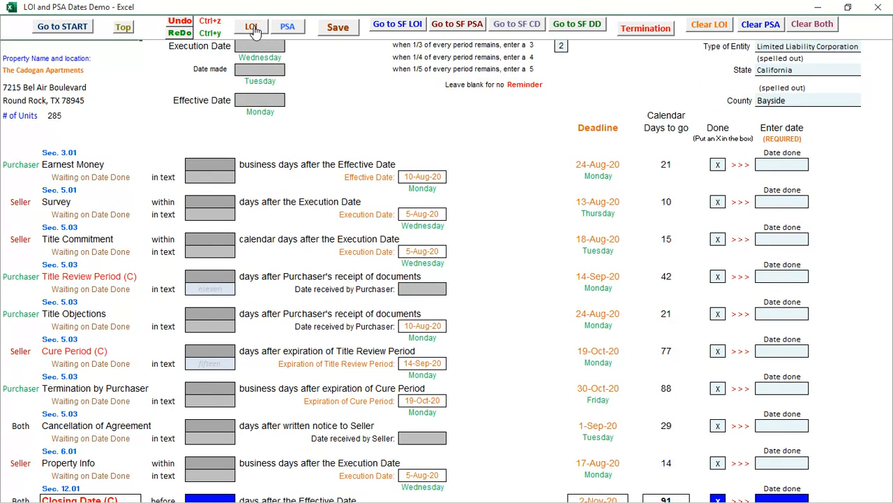
{"action": "left_click", "coordinate": [253, 28]}
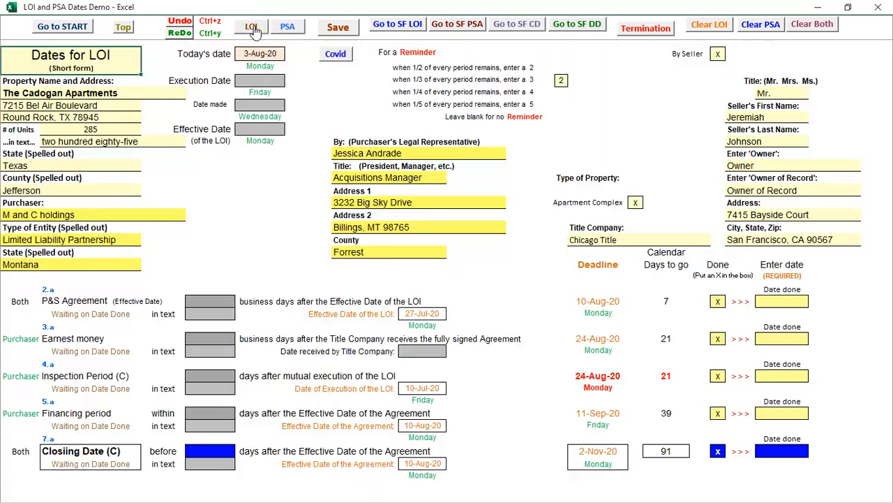
Clear all COVID-19 Addendum extensions, check the LOI and PSA dates sheets, and return to the addendum entries.
{"action": "left_click", "coordinate": [335, 55]}
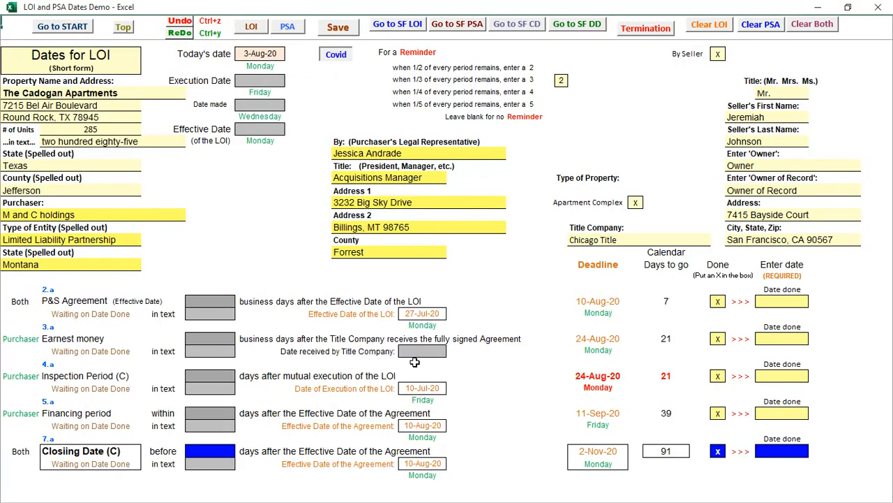
{"action": "left_click", "coordinate": [822, 64]}
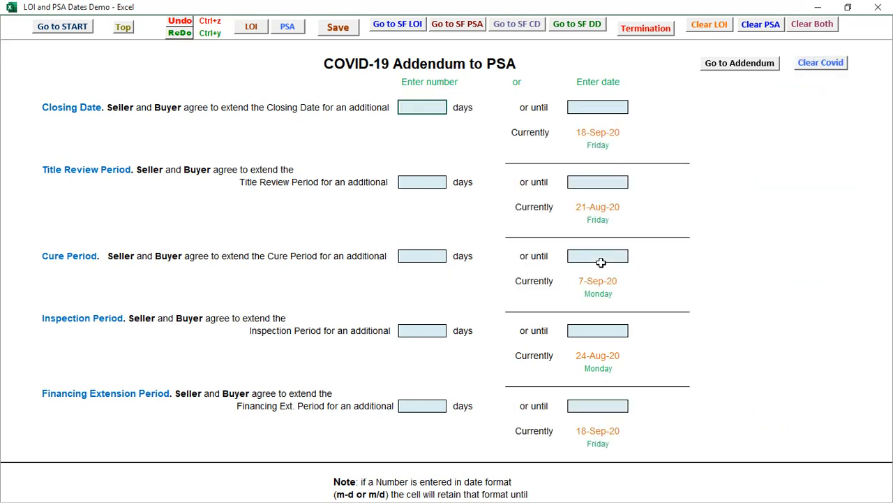
{"action": "left_click", "coordinate": [251, 28]}
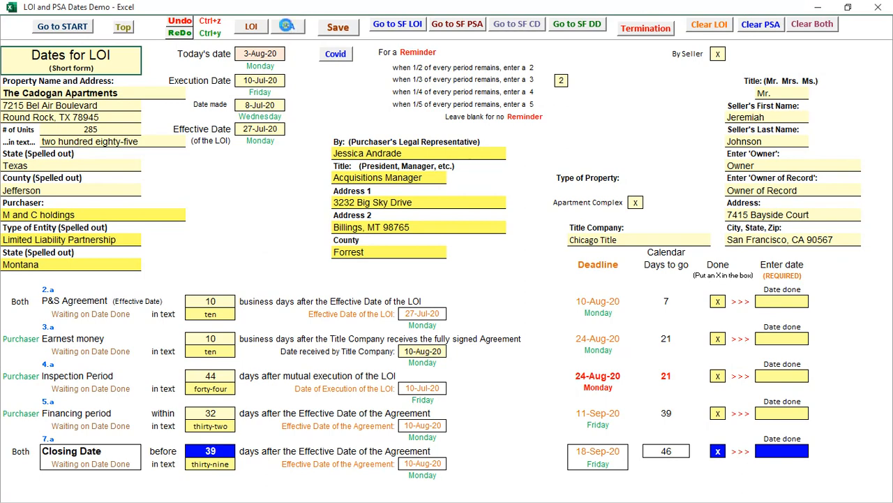
{"action": "left_click", "coordinate": [287, 26]}
{"action": "left_click", "coordinate": [335, 54]}
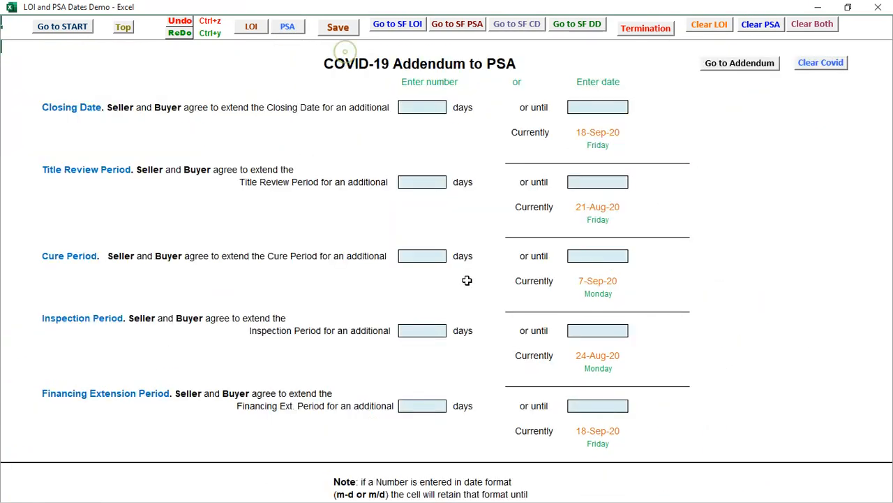
Extend the Closing Date by 1 day in the COVID-19 Addendum.
{"action": "left_click", "coordinate": [409, 107]}
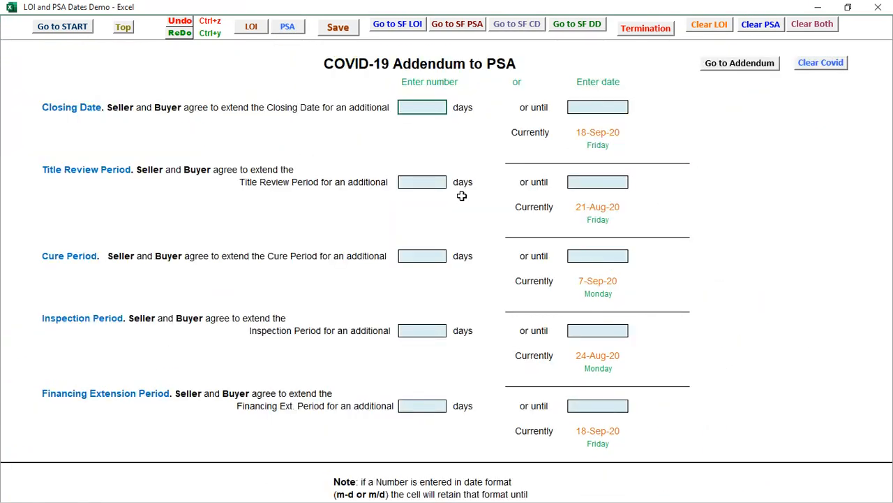
{"action": "type", "text": "1"}
{"action": "key", "text": "Return"}
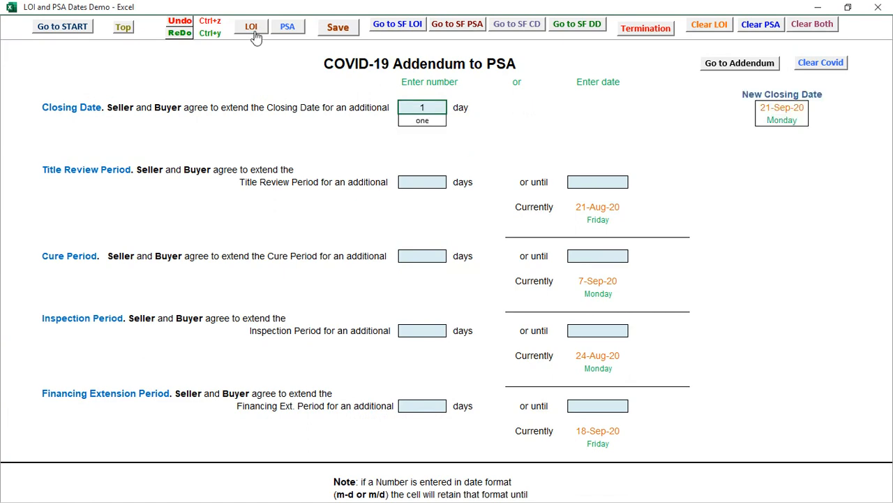
Inspect the grayed-out date and day-count cells on the LOI and PSA dates sheets, and return to the start sheet.
{"action": "left_click", "coordinate": [253, 31]}
{"action": "left_click", "coordinate": [289, 28]}
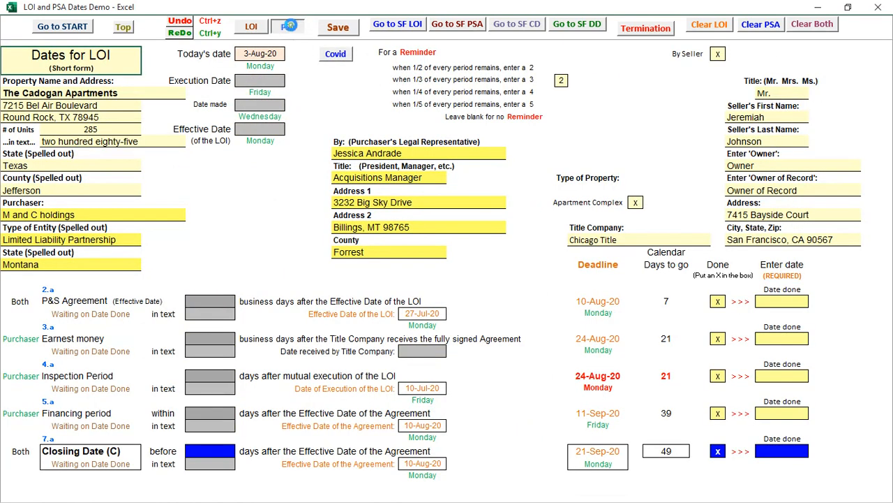
{"action": "left_click", "coordinate": [264, 105]}
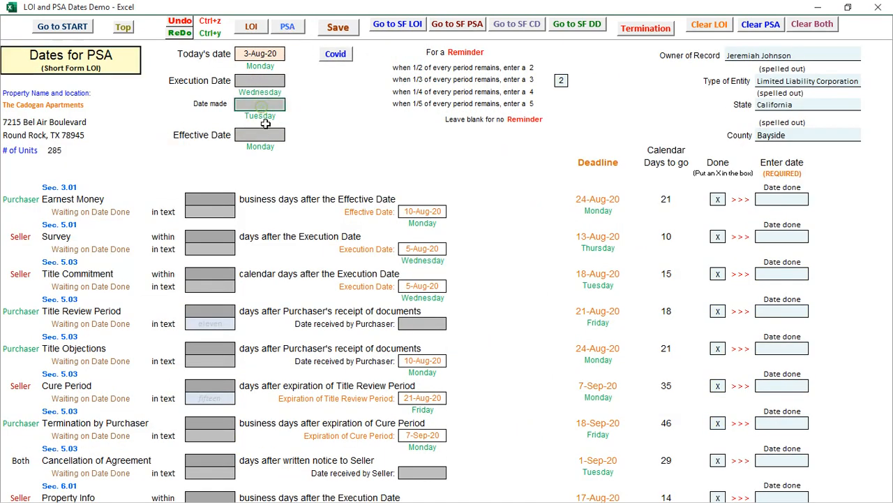
{"action": "left_click", "coordinate": [255, 140]}
{"action": "left_click", "coordinate": [208, 201]}
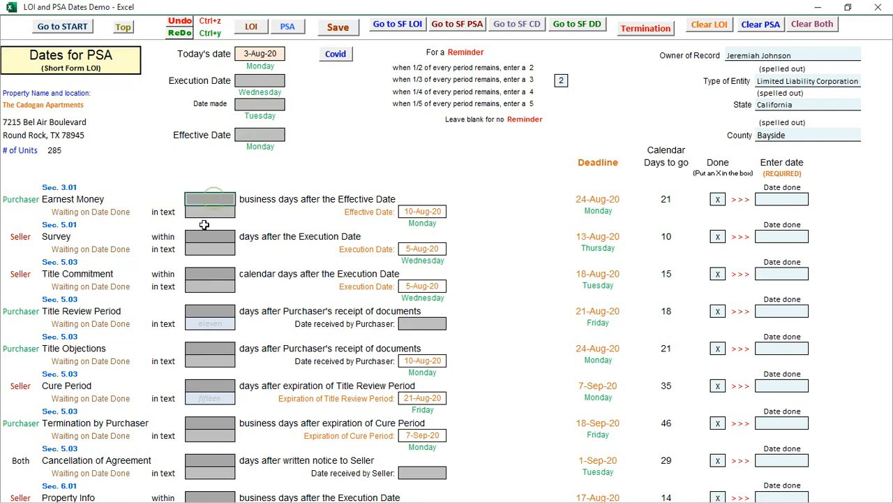
{"action": "left_click", "coordinate": [210, 237]}
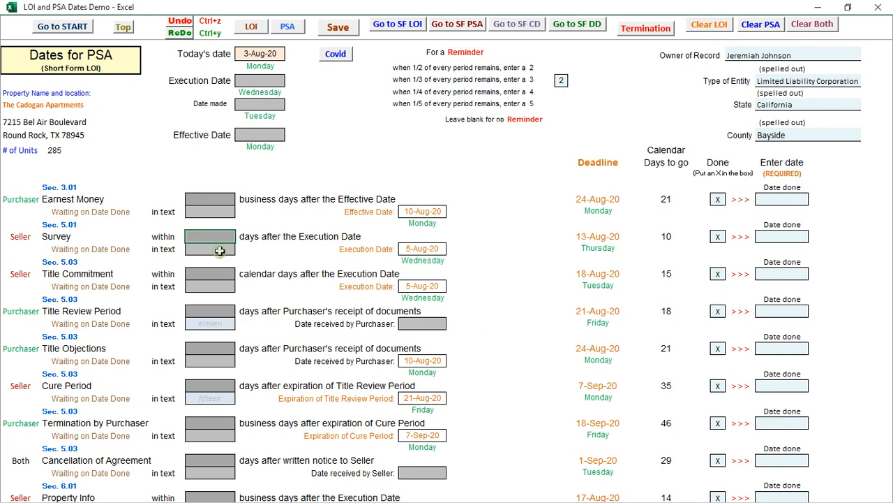
{"action": "left_click", "coordinate": [428, 323]}
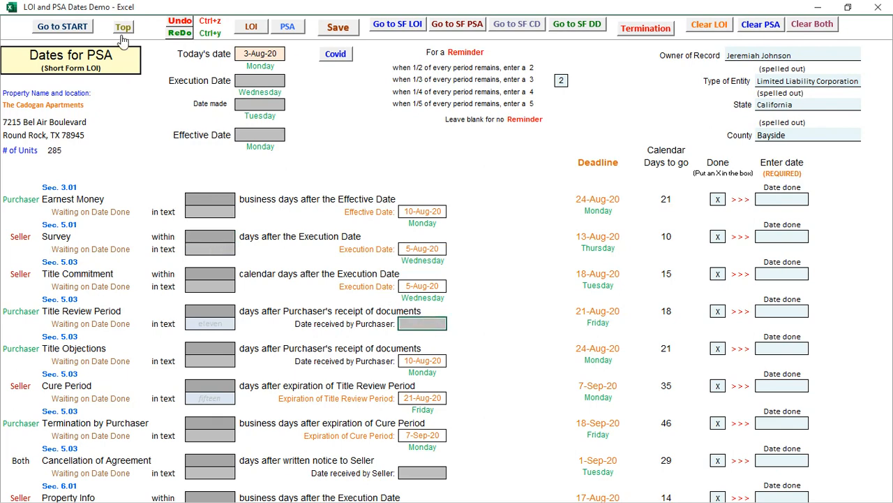
{"action": "left_click", "coordinate": [60, 27]}
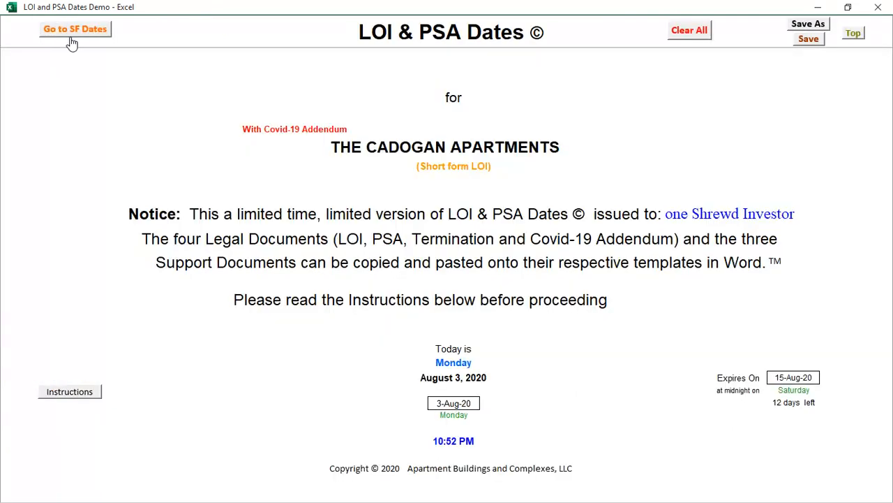